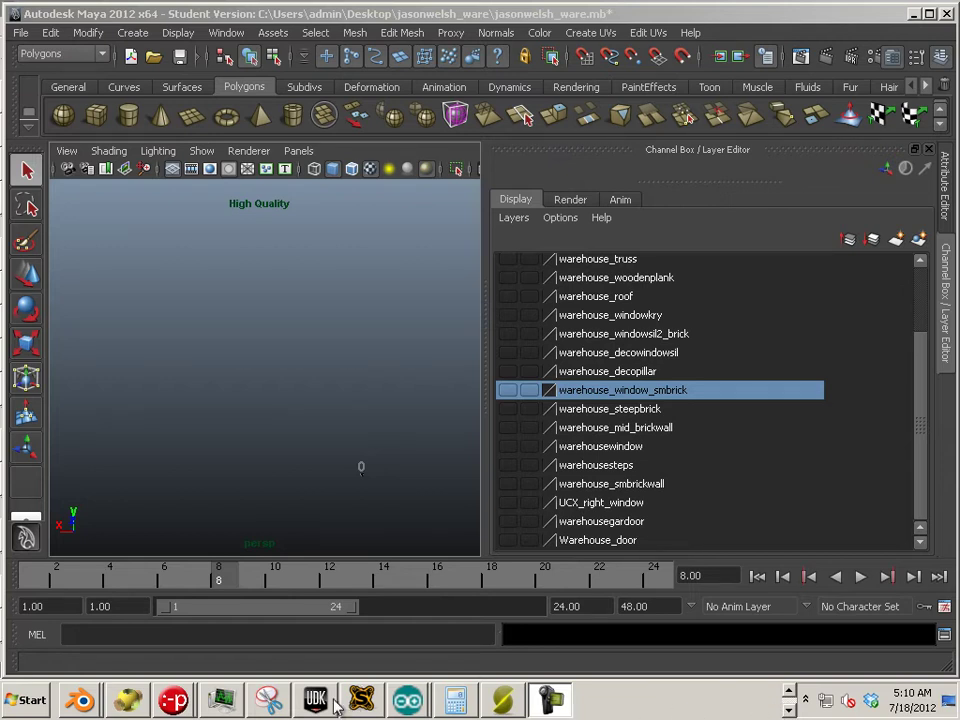
Switch to Unreal Development Kit and examine how the upper brick wall pieces meet around the small window.
mouse_move(317, 703)
click(313, 701)
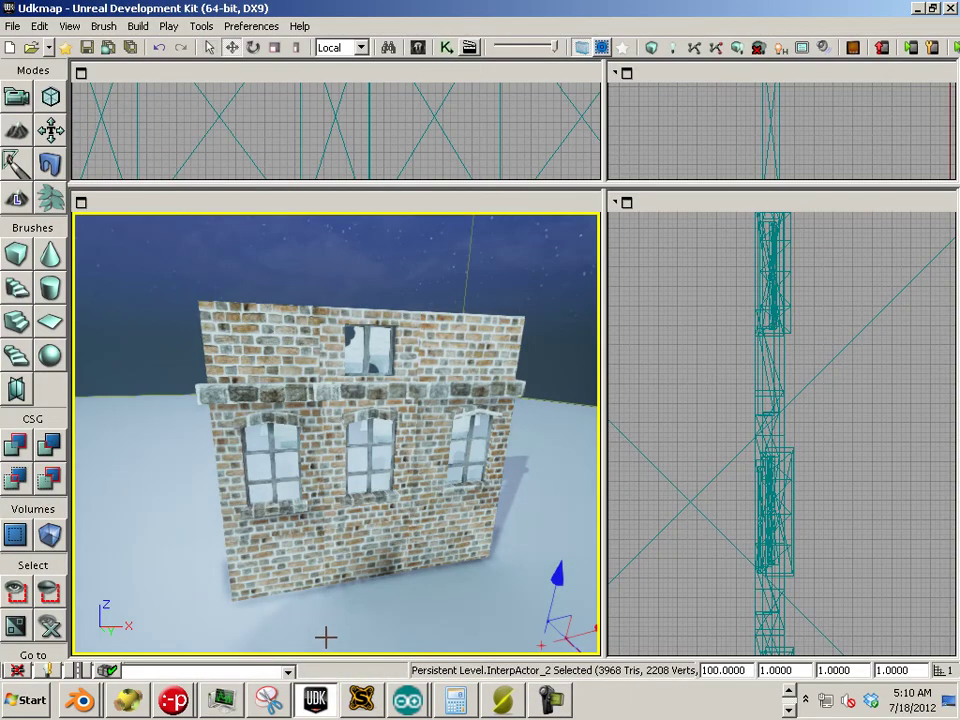
drag(320, 536, 319, 359)
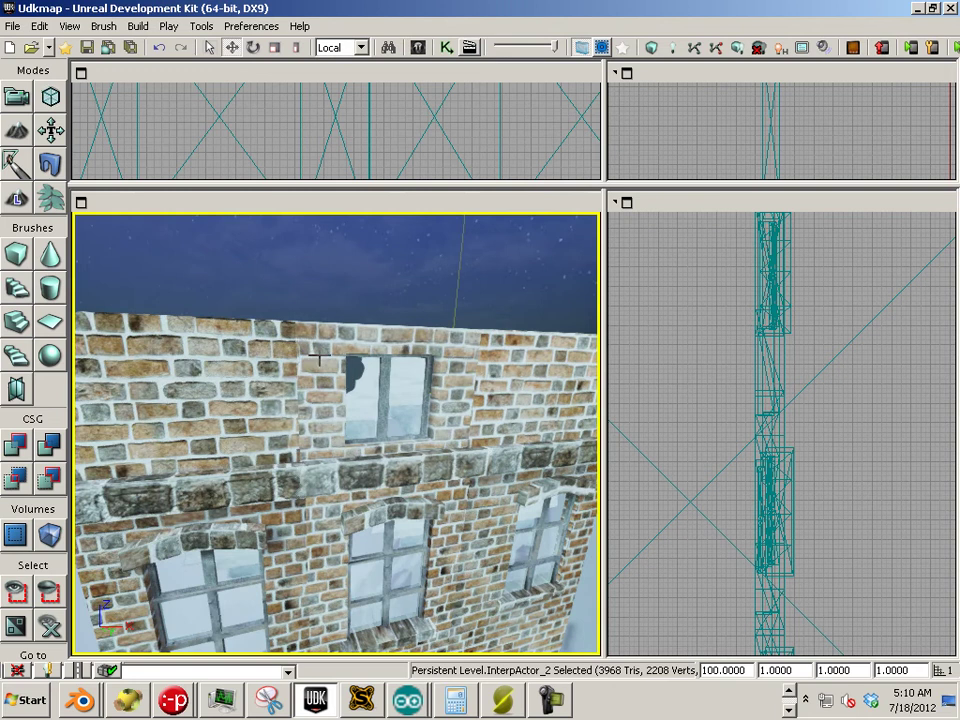
click(320, 360)
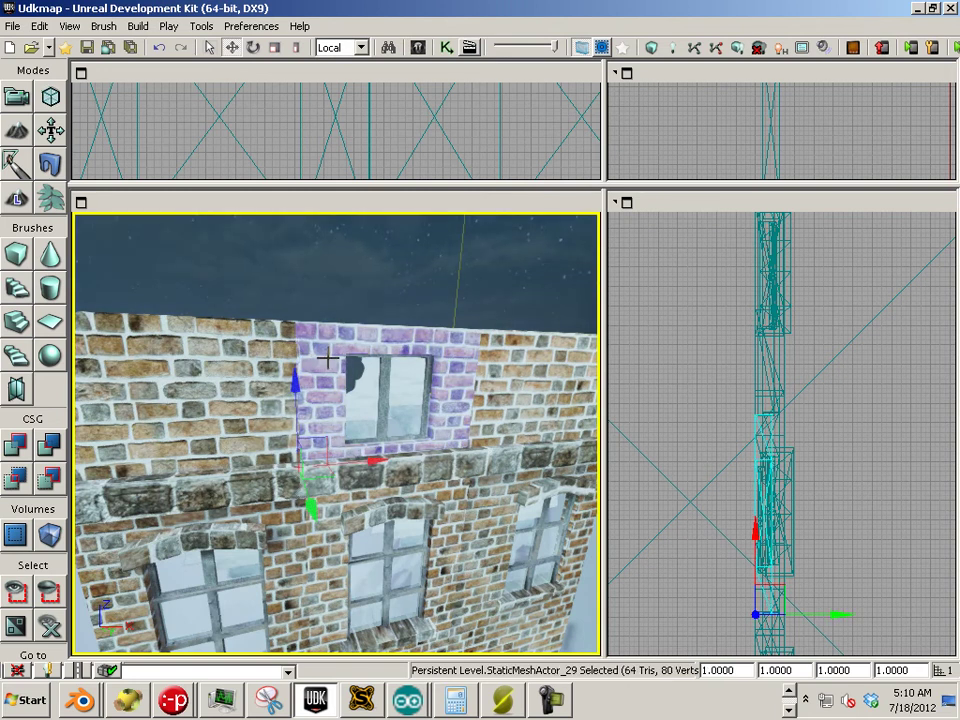
click(246, 344)
click(506, 350)
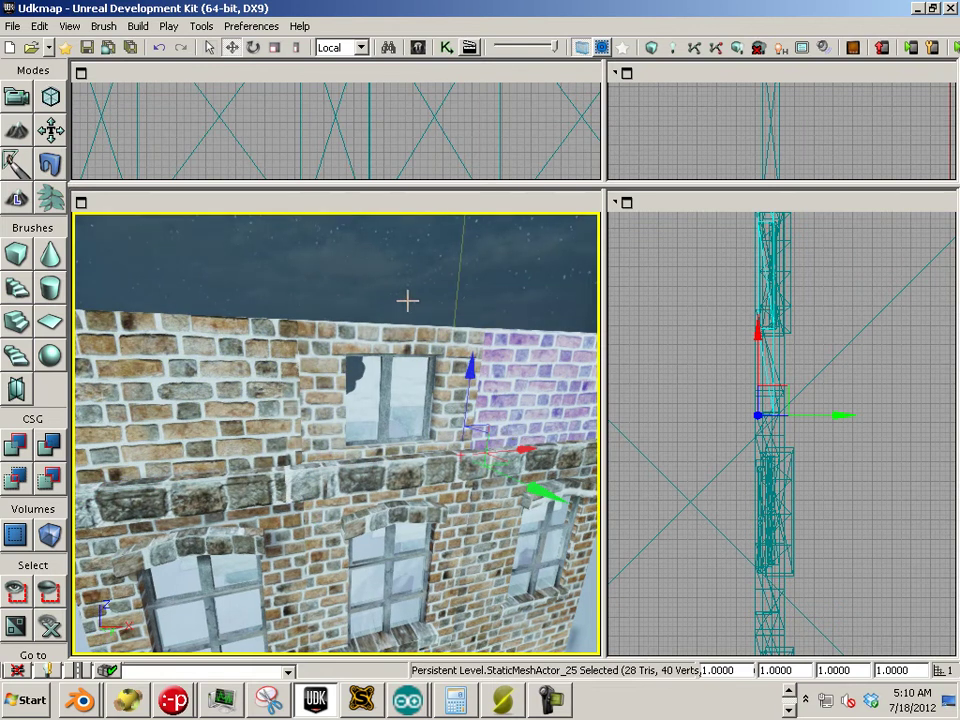
drag(407, 300, 361, 306)
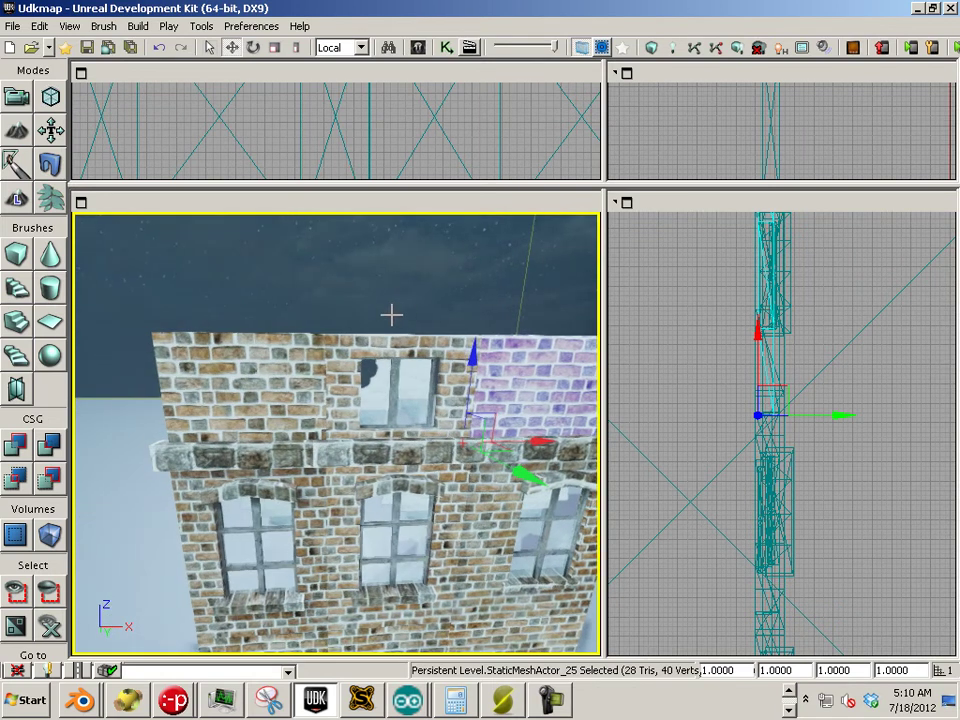
scroll(353, 400, up, 2)
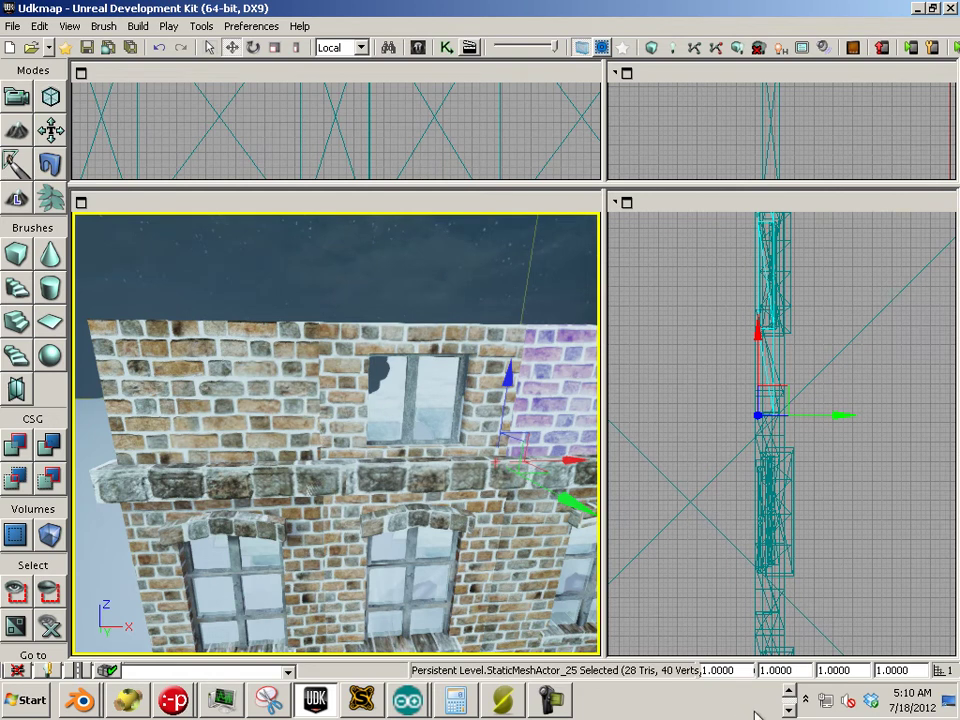
Switch back to Maya and show the warehouse_window_smbrick and warehouse_smbrickwall layers.
click(789, 708)
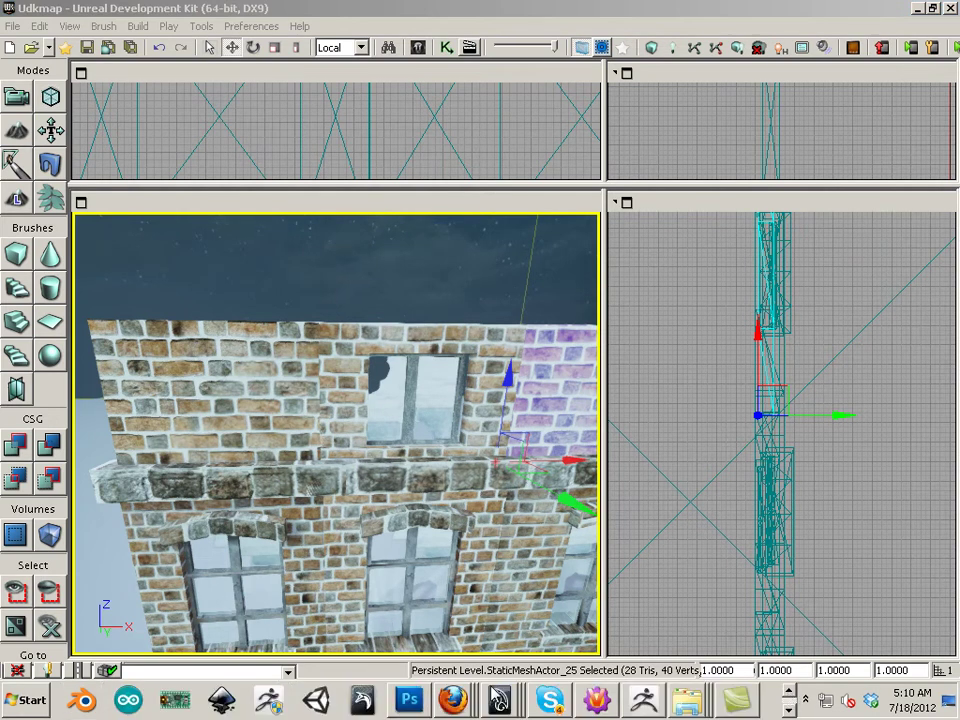
mouse_move(500, 698)
click(500, 609)
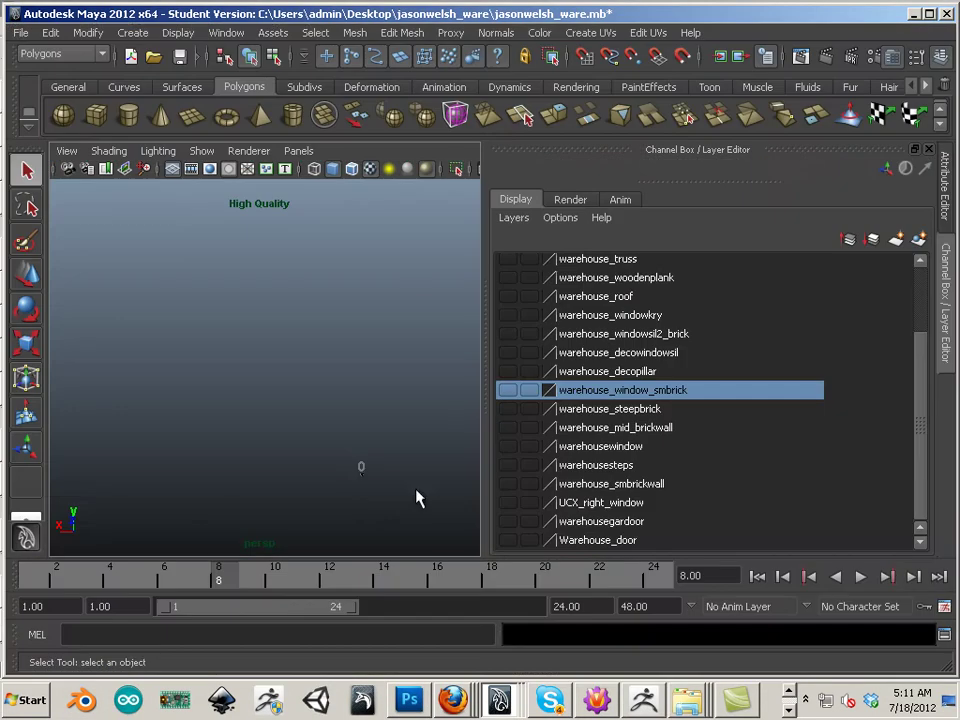
click(507, 390)
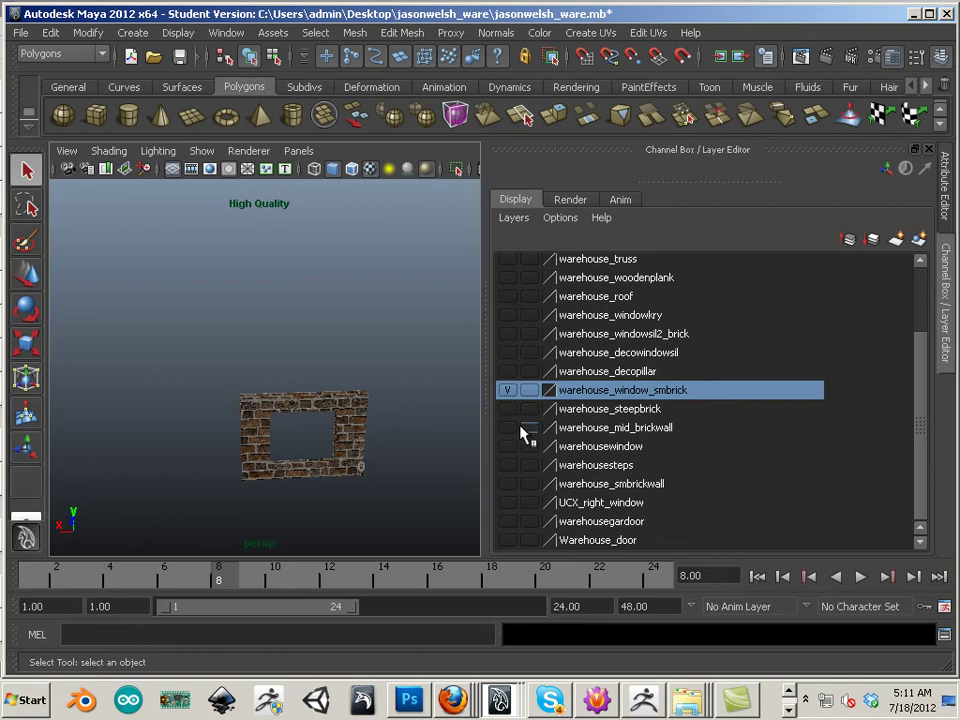
click(507, 484)
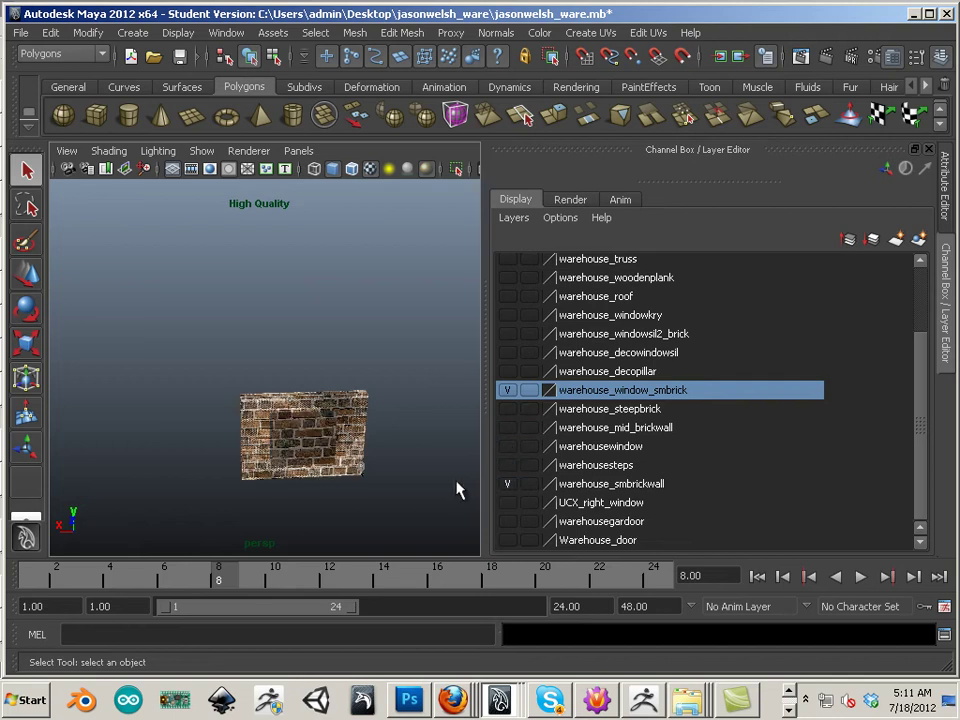
Widen the perspective viewport, activate the Move tool and select the window brick wall.
click(306, 447)
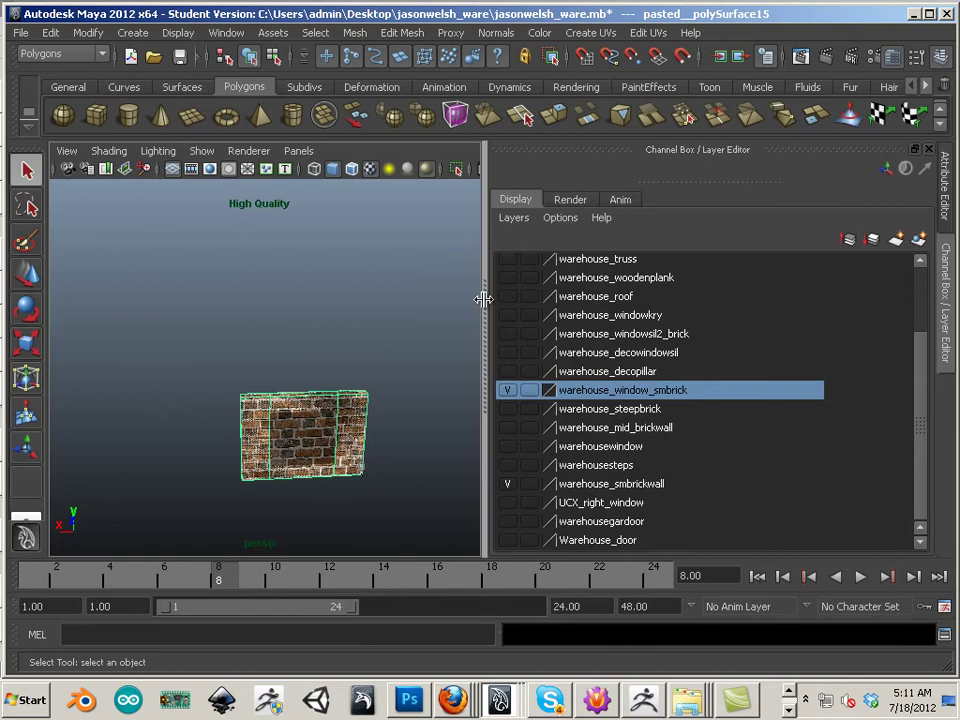
drag(482, 298, 604, 336)
click(490, 383)
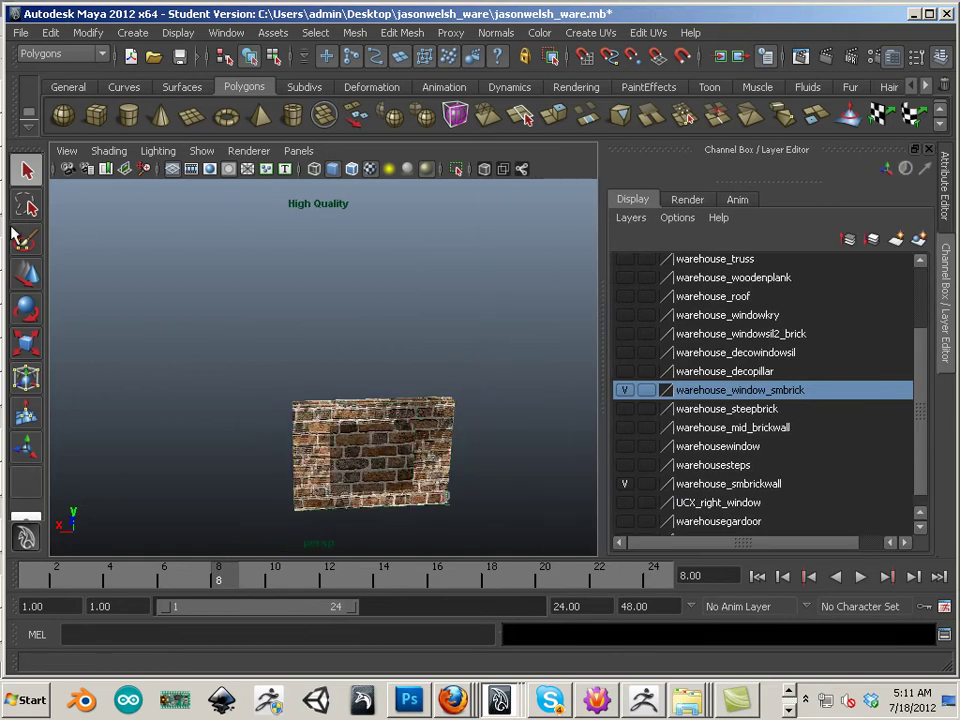
click(27, 272)
click(305, 452)
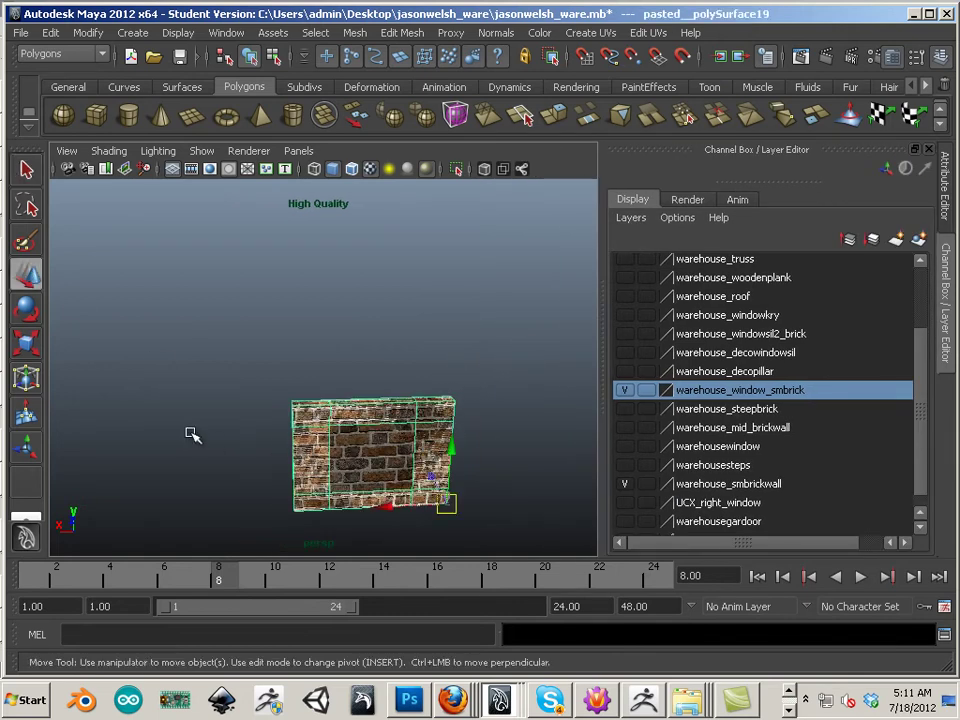
Examine the two overlapping brick walls and their shared lower corner up close.
click(188, 440)
alt+drag(182, 439, 356, 369)
alt+right_drag(356, 369, 456, 420)
alt+middle_drag(266, 405, 352, 345)
alt+drag(314, 342, 336, 350)
alt+middle_drag(298, 356, 371, 278)
alt+right_drag(371, 310, 470, 340)
alt+middle_drag(250, 450, 396, 350)
alt+right_drag(350, 420, 418, 452)
alt+middle_drag(398, 446, 354, 364)
alt+right_drag(354, 364, 566, 488)
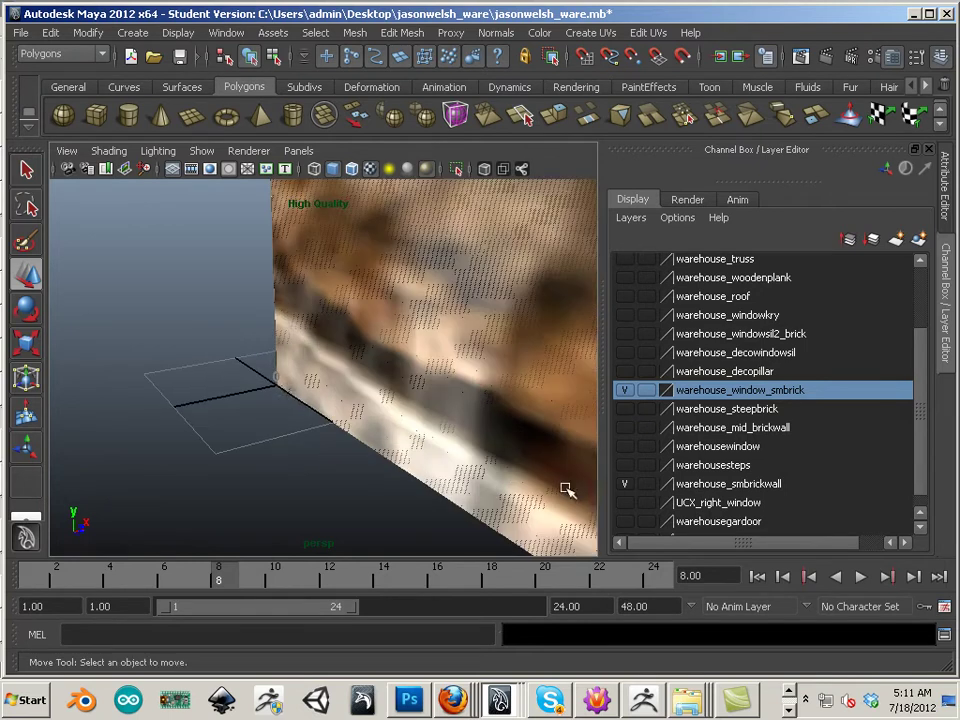
alt+right_drag(343, 401, 60, 345)
alt+middle_drag(343, 377, 253, 420)
alt+drag(253, 420, 264, 397)
Move the solid brick wall along the X axis until it sits edge to edge beside the window wall.
click(264, 397)
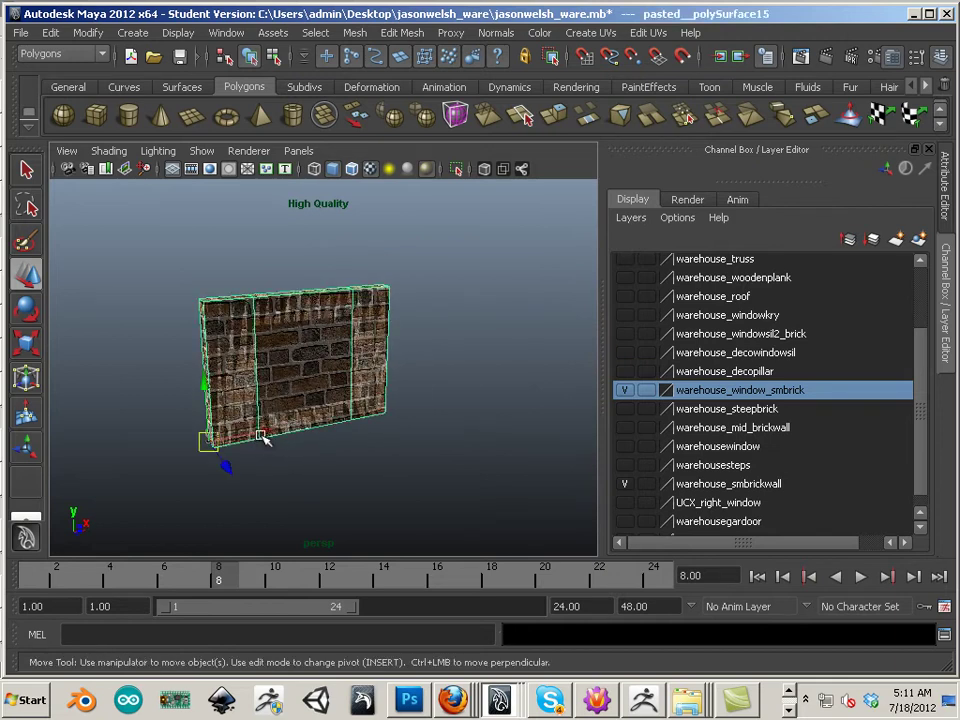
drag(266, 433, 364, 458)
alt+middle_drag(362, 457, 279, 435)
alt+right_drag(279, 435, 431, 471)
alt+middle_drag(398, 463, 319, 491)
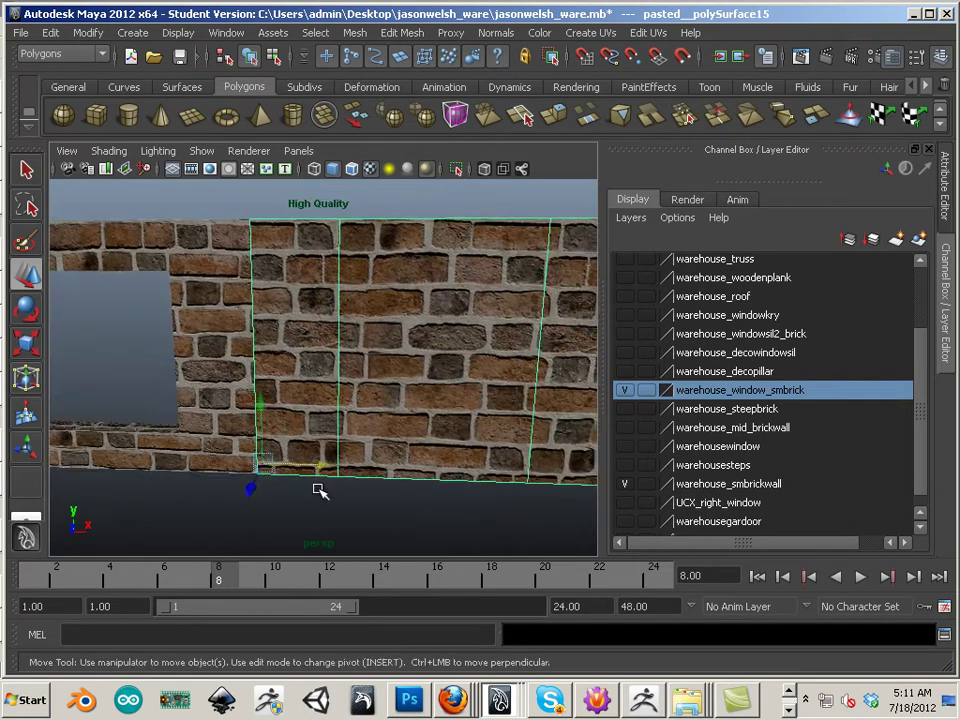
alt+drag(319, 491, 341, 477)
alt+right_drag(357, 488, 226, 431)
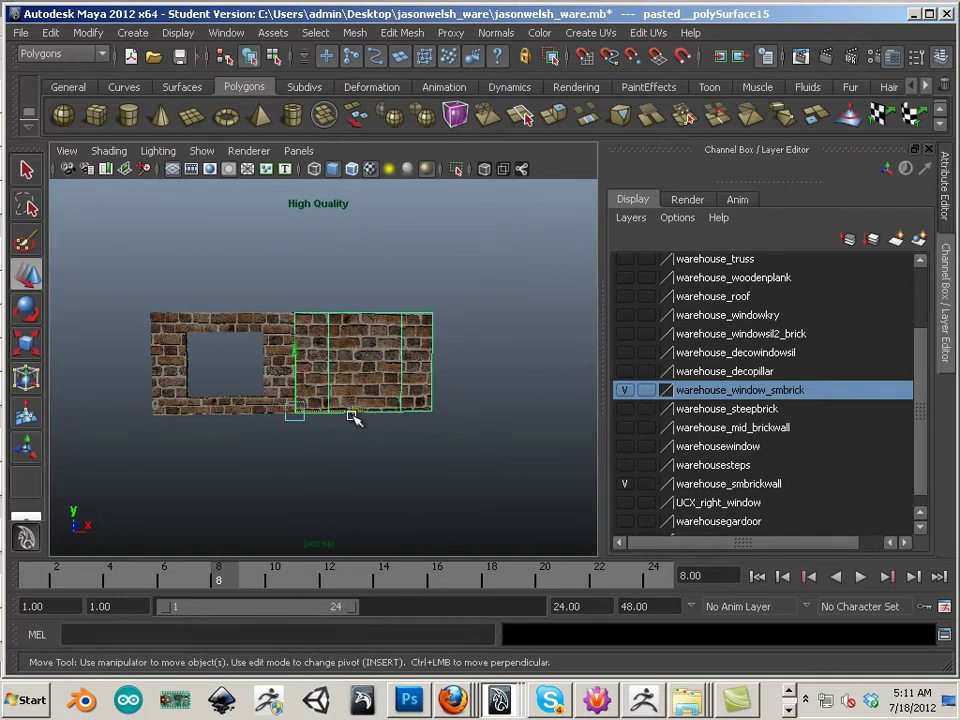
mouse_move(352, 418)
mouse_down()
mouse_move(369, 418)
mouse_move(354, 424)
mouse_up()
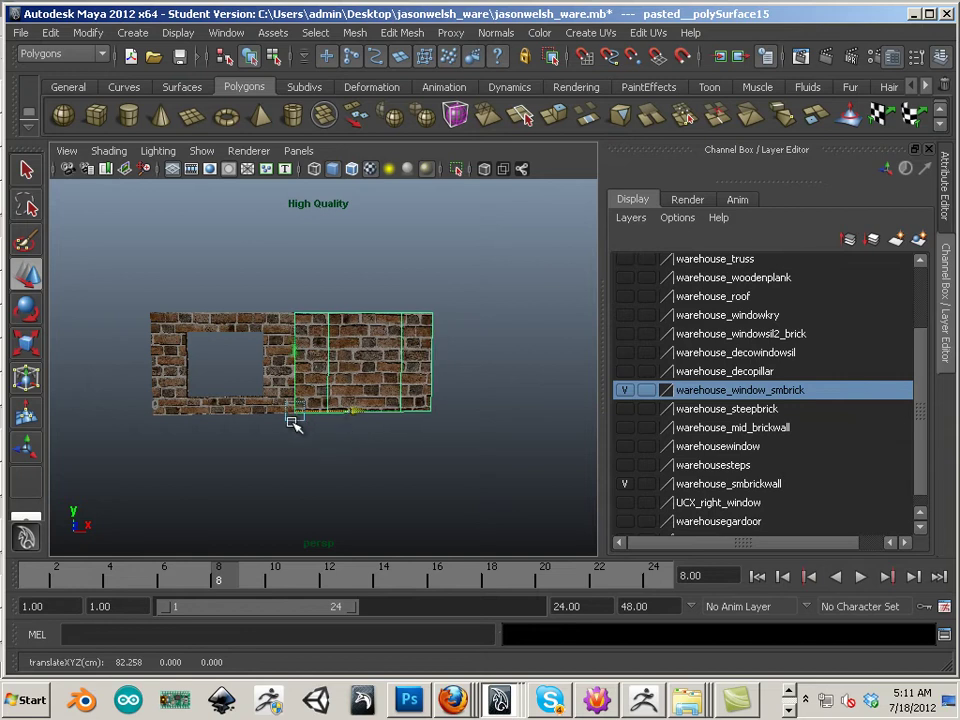
Examine the brick pattern along the seam between the window wall and the solid wall from bottom to top.
alt+right_drag(292, 422, 428, 470)
alt+middle_drag(323, 358, 306, 368)
alt+right_drag(306, 368, 381, 388)
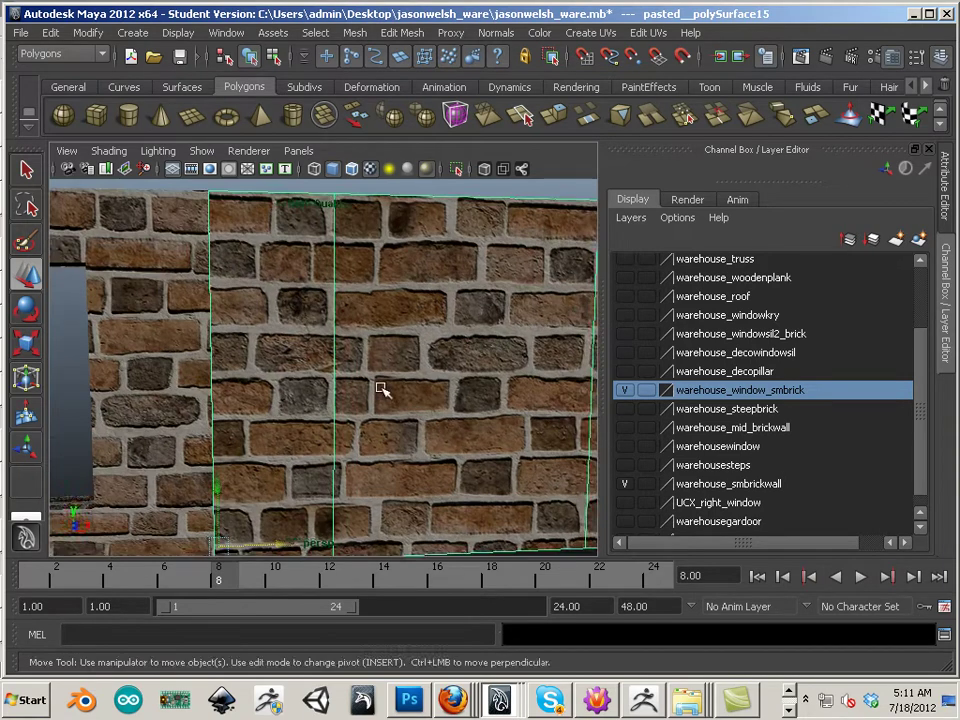
alt+middle_drag(302, 329, 382, 246)
alt+right_drag(310, 386, 380, 406)
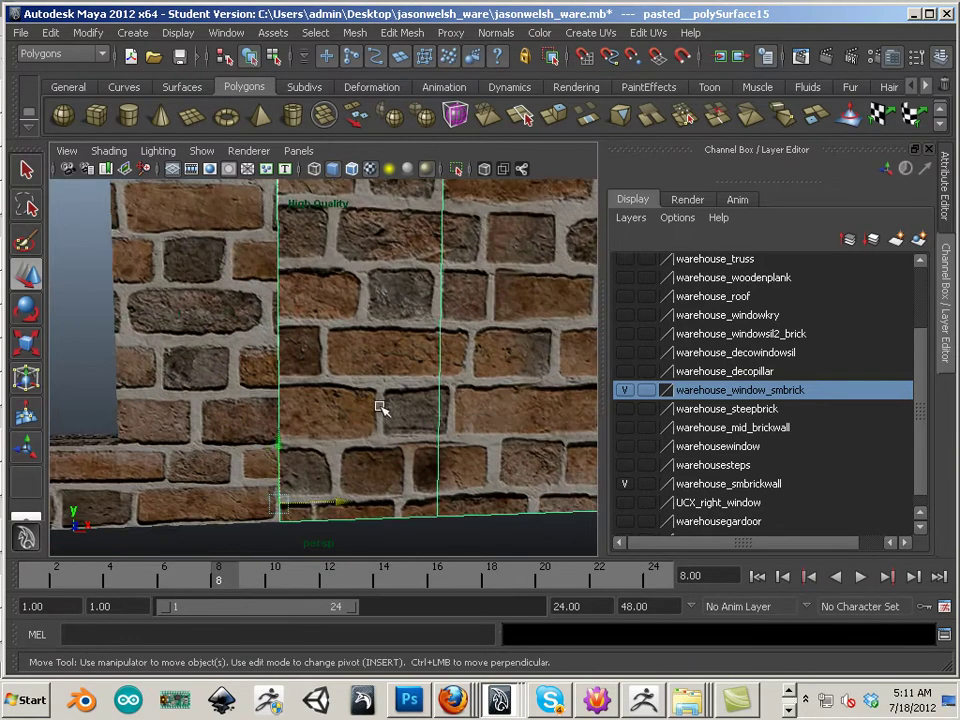
alt+middle_drag(380, 407, 418, 358)
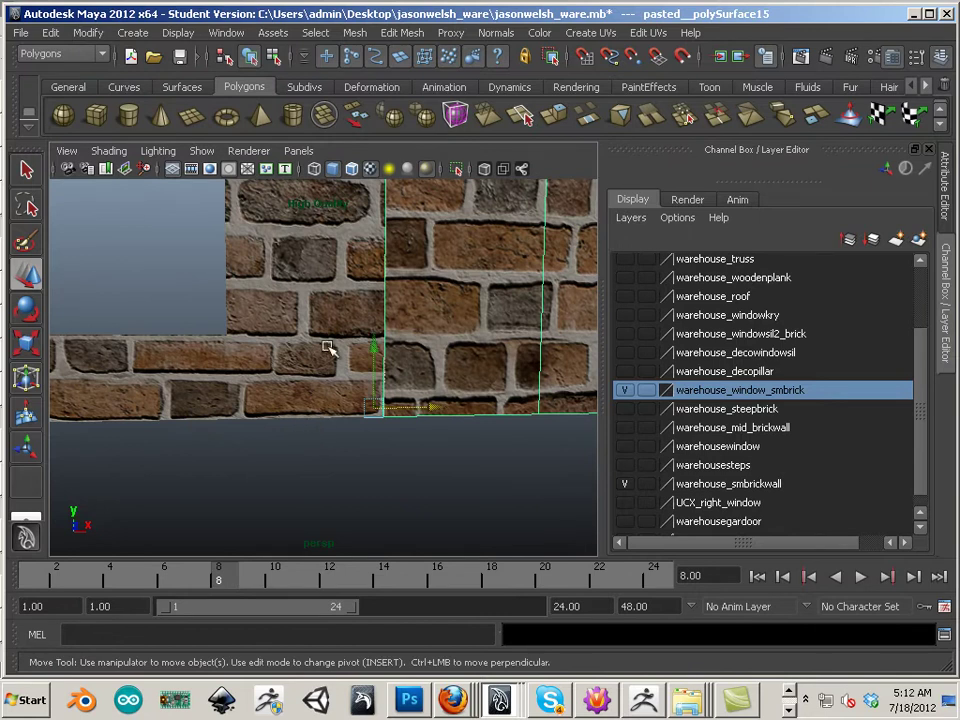
alt+middle_drag(328, 347, 262, 272)
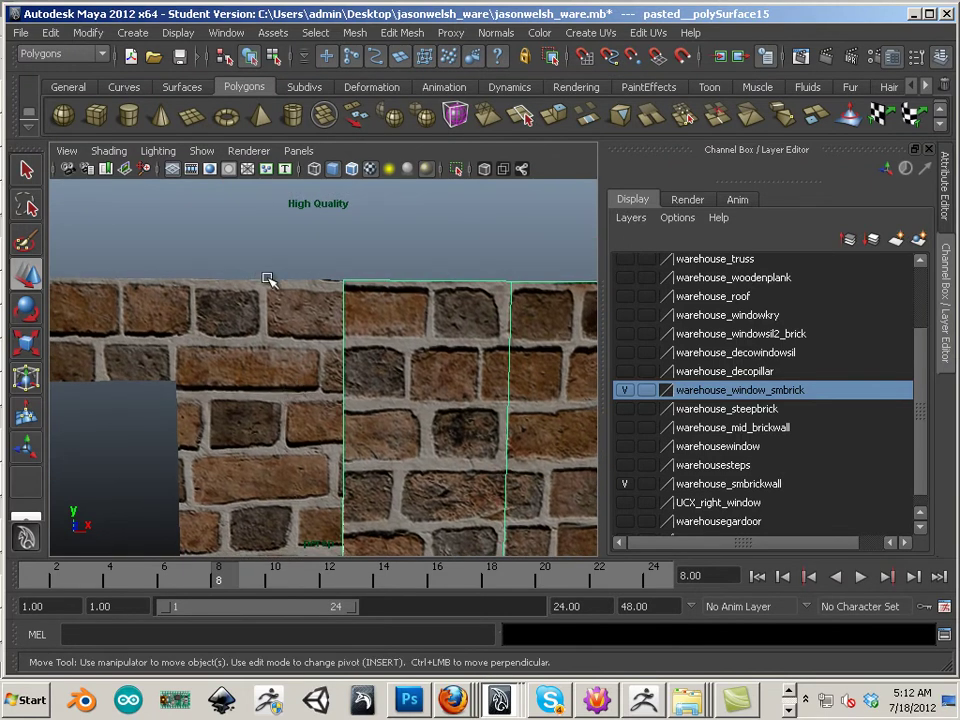
alt+middle_drag(315, 306, 189, 304)
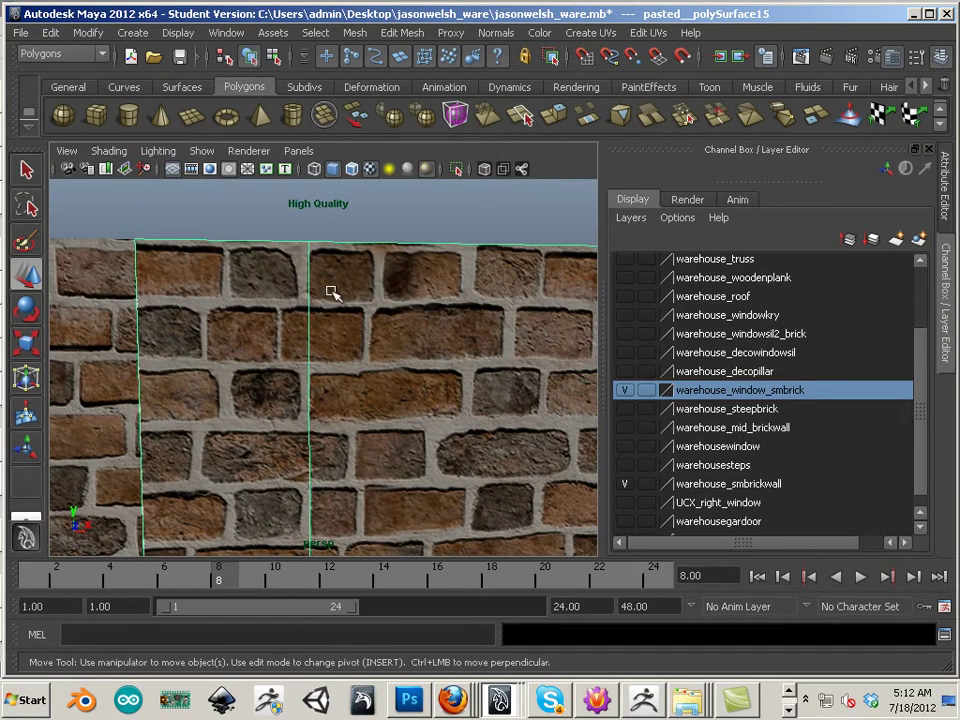
alt+right_drag(332, 371, 332, 386)
alt+middle_drag(332, 386, 300, 292)
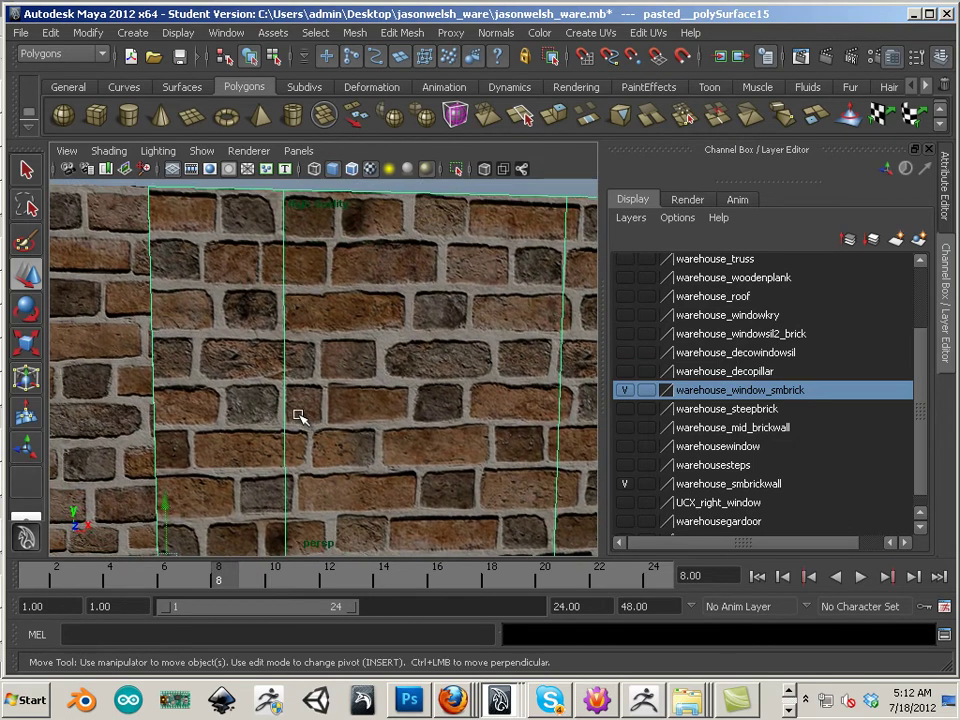
alt+middle_drag(261, 377, 273, 394)
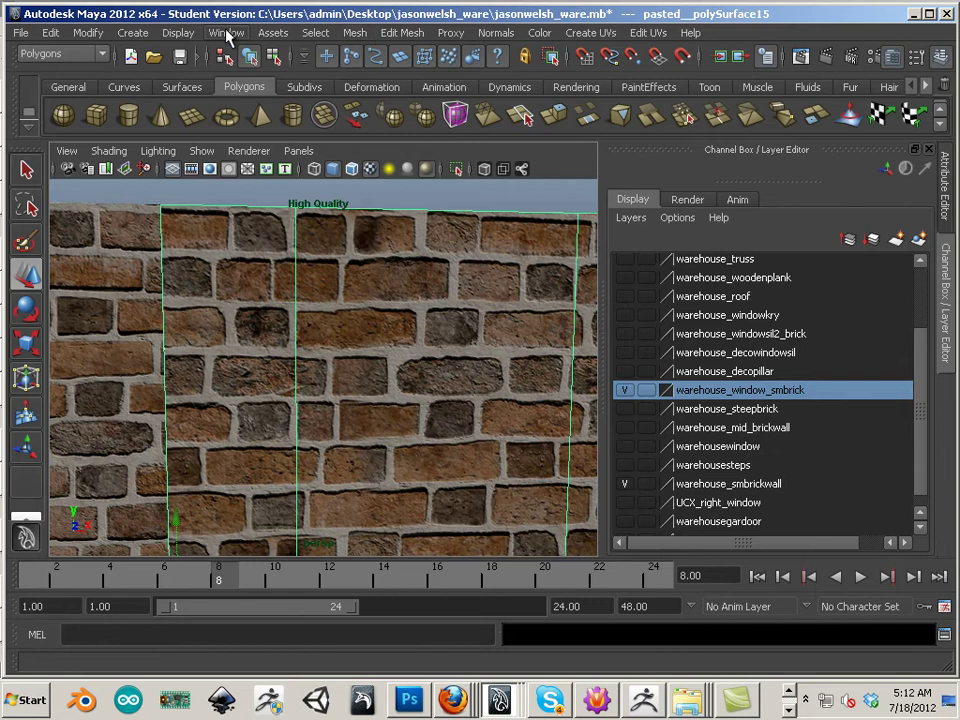
Open the UV Texture Editor for the solid brick wall, place it beside the viewport and frame the wall's UV shells.
click(226, 34)
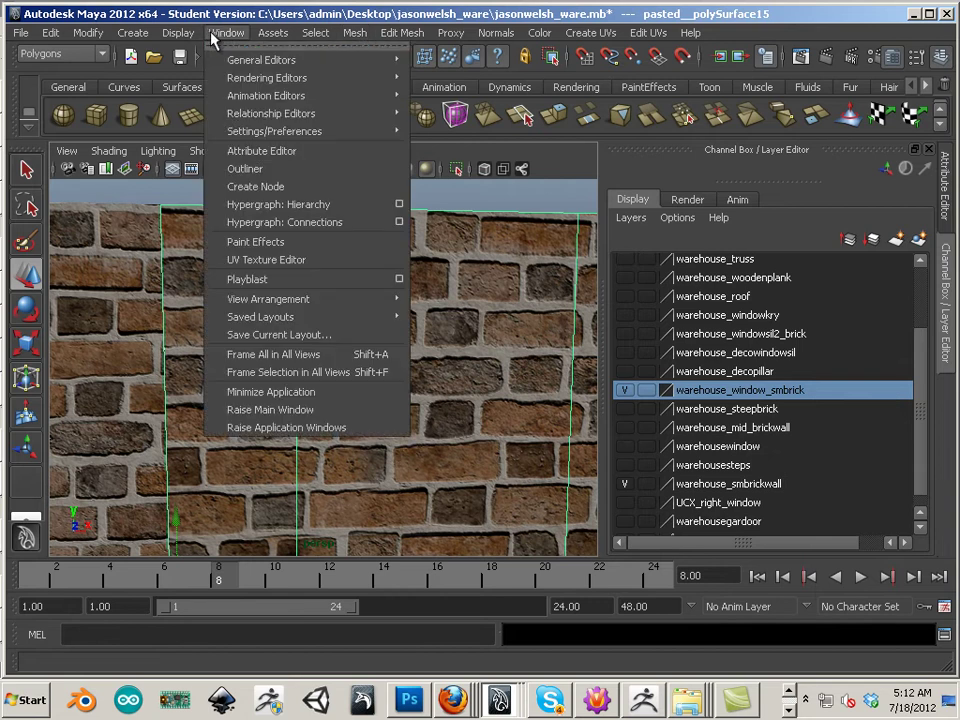
click(241, 262)
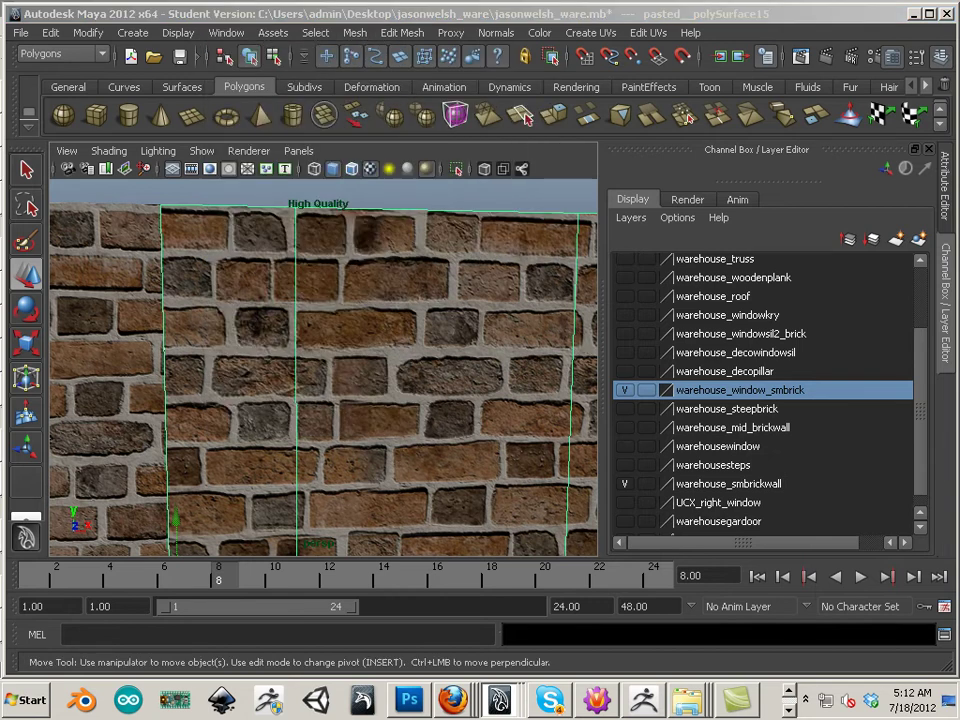
drag(955, 190, 686, 115)
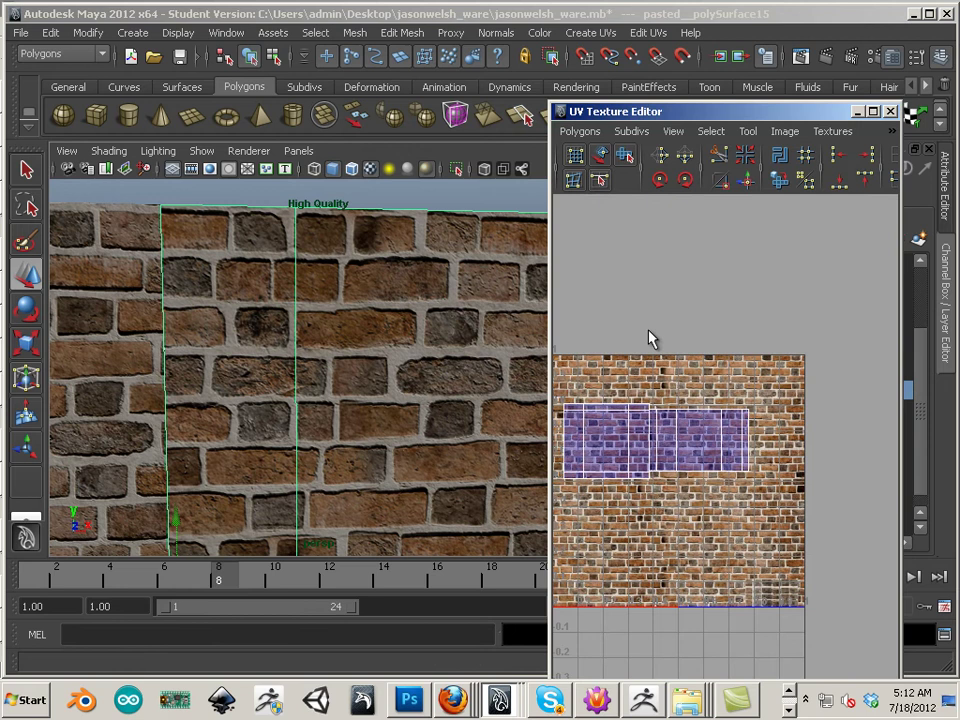
alt+middle_drag(649, 331, 733, 250)
alt+right_drag(729, 264, 819, 328)
alt+middle_drag(759, 301, 756, 369)
drag(692, 107, 569, 38)
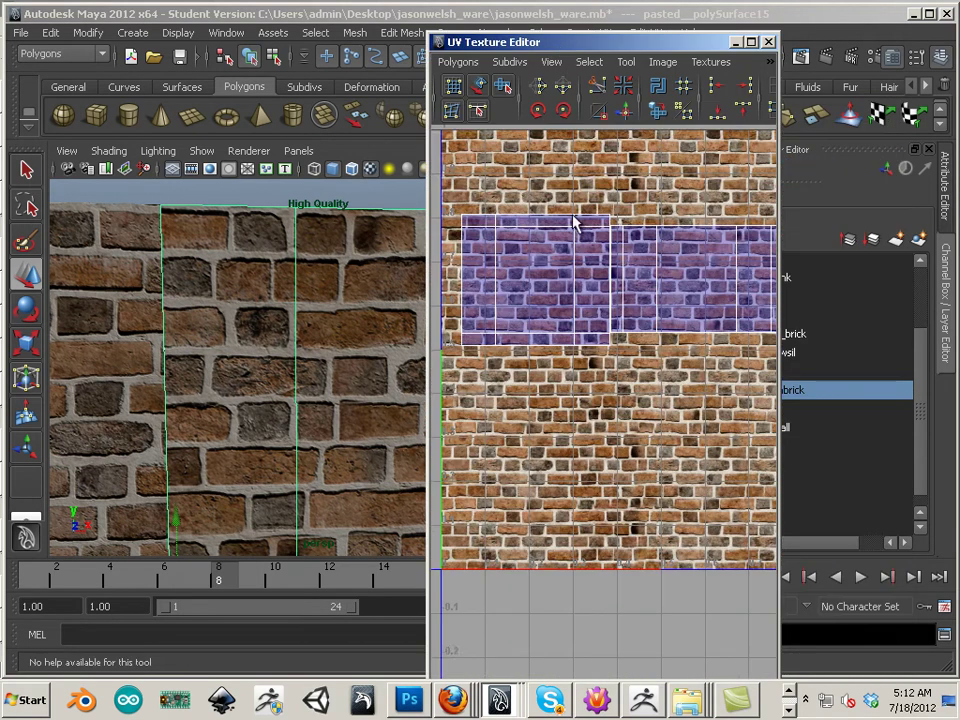
alt+middle_drag(575, 224, 561, 279)
alt+right_drag(561, 279, 593, 285)
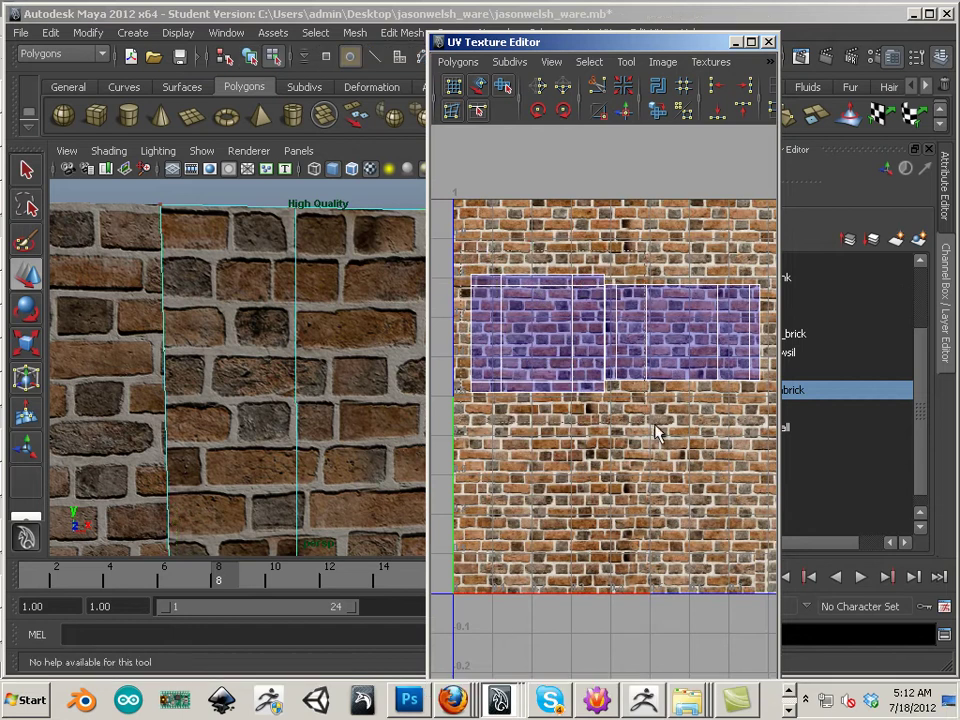
Select all UVs of the solid brick wall for moving and return to object selection.
drag(810, 460, 808, 464)
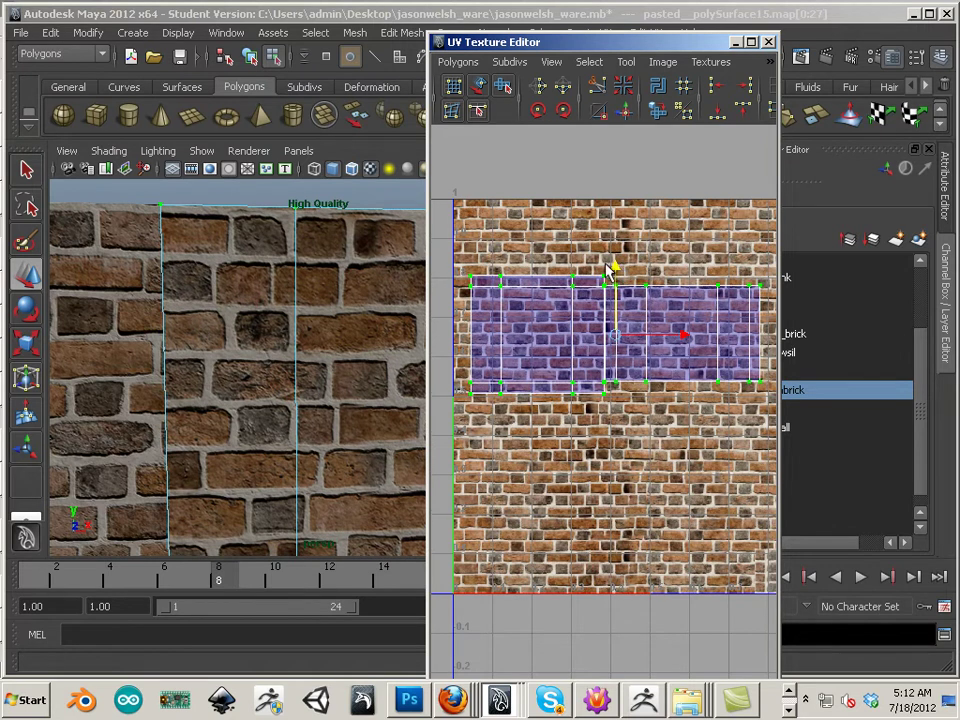
right_click(131, 274)
right_drag(131, 274, 184, 253)
Select the window wall and the solid wall together and compare their UV shells over the brick texture.
click(128, 293)
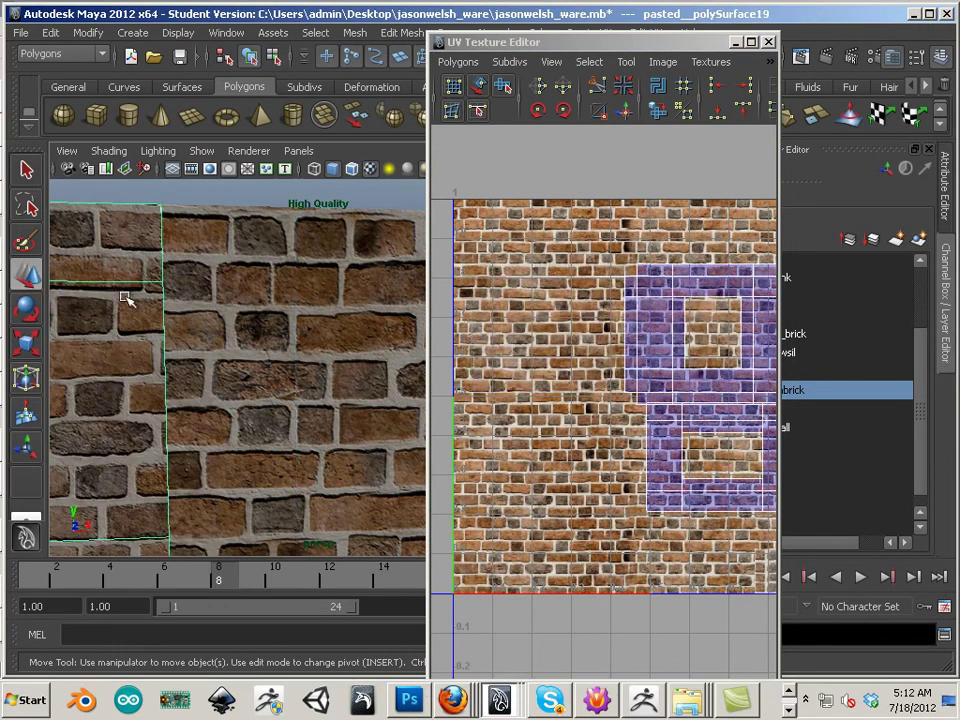
shift+click(284, 350)
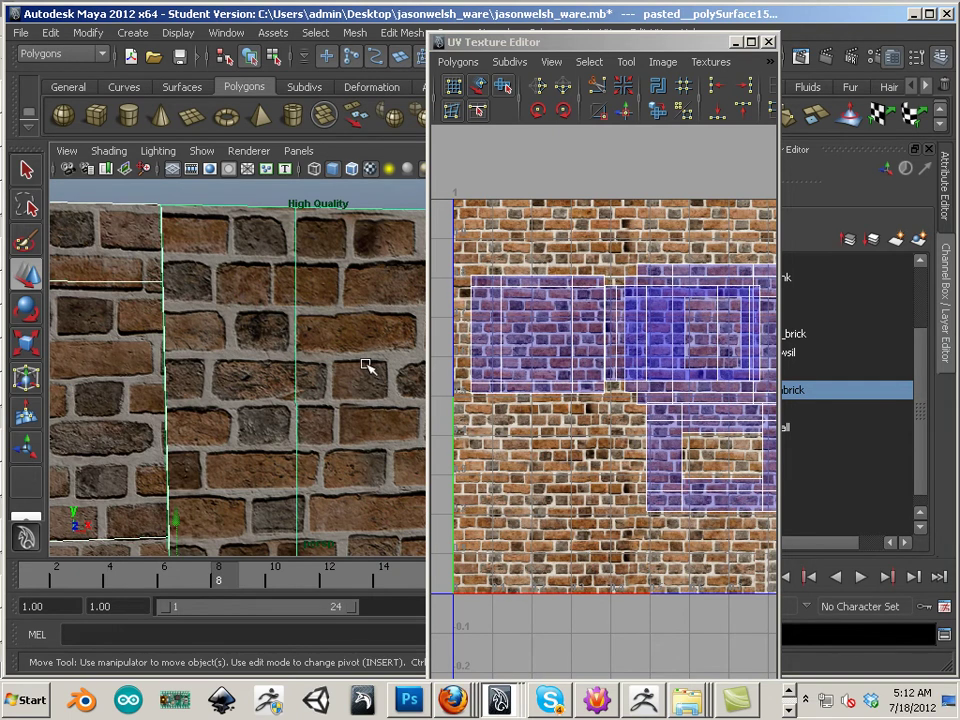
alt+middle_drag(528, 389, 556, 409)
alt+right_drag(556, 409, 728, 465)
alt+middle_drag(647, 420, 432, 508)
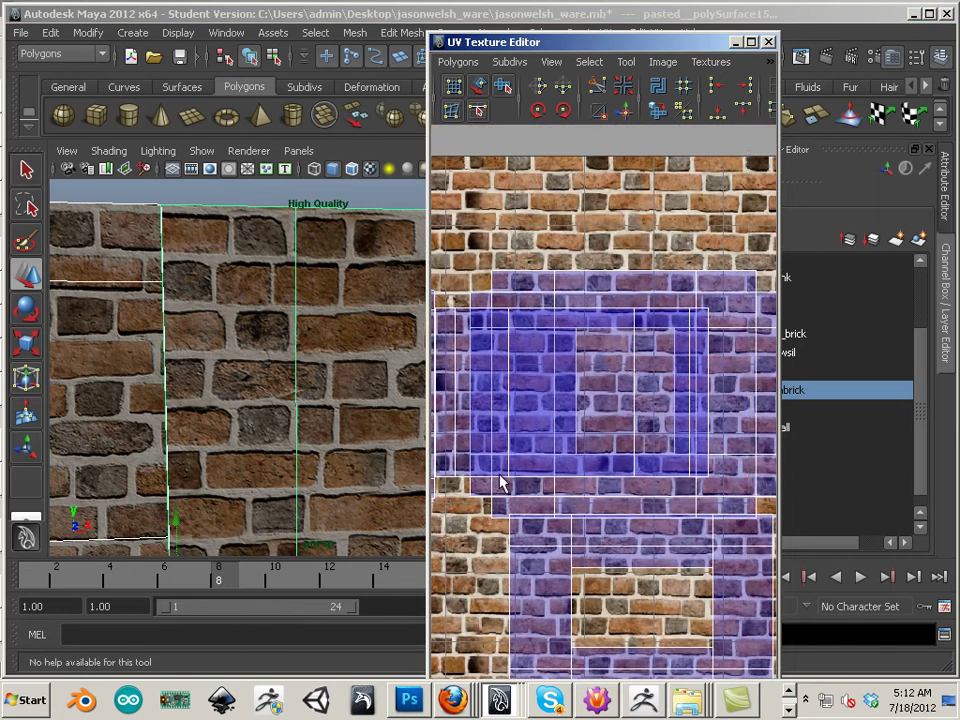
alt+right_drag(499, 478, 546, 470)
alt+middle_drag(546, 470, 428, 414)
alt+right_drag(481, 405, 530, 423)
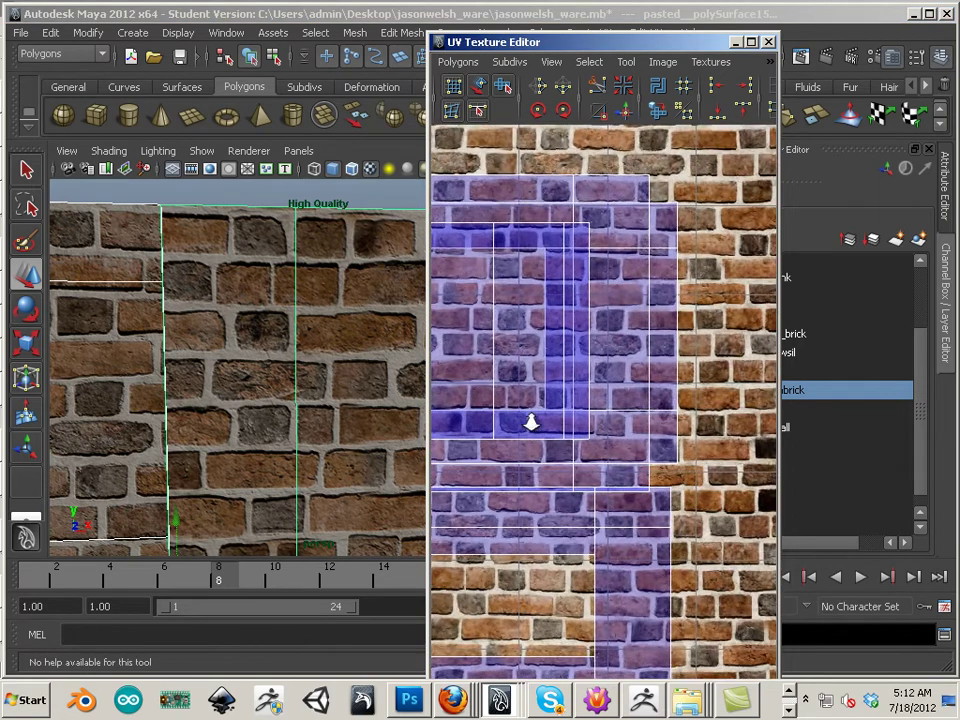
Select the solid brick wall's entire UV shell and move it slightly downward over the brick texture.
alt+middle_drag(530, 423, 765, 427)
alt+right_drag(765, 427, 566, 338)
key(w)
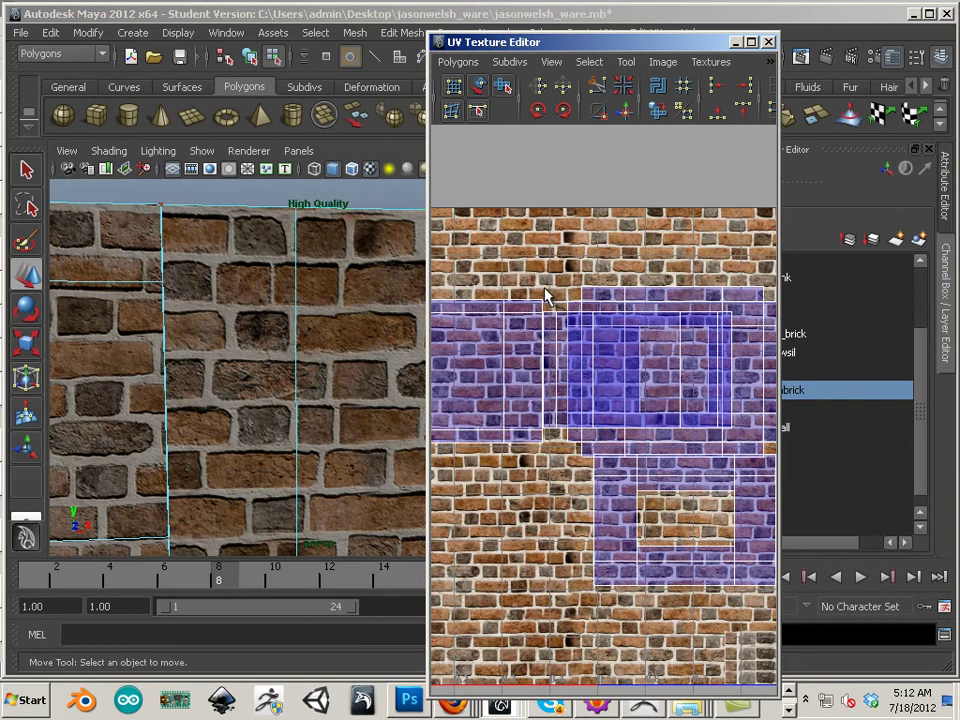
drag(549, 300, 462, 470)
ctrl+right_drag(517, 400, 563, 373)
mouse_move(557, 308)
mouse_down()
mouse_move(556, 333)
mouse_move(557, 325)
mouse_up()
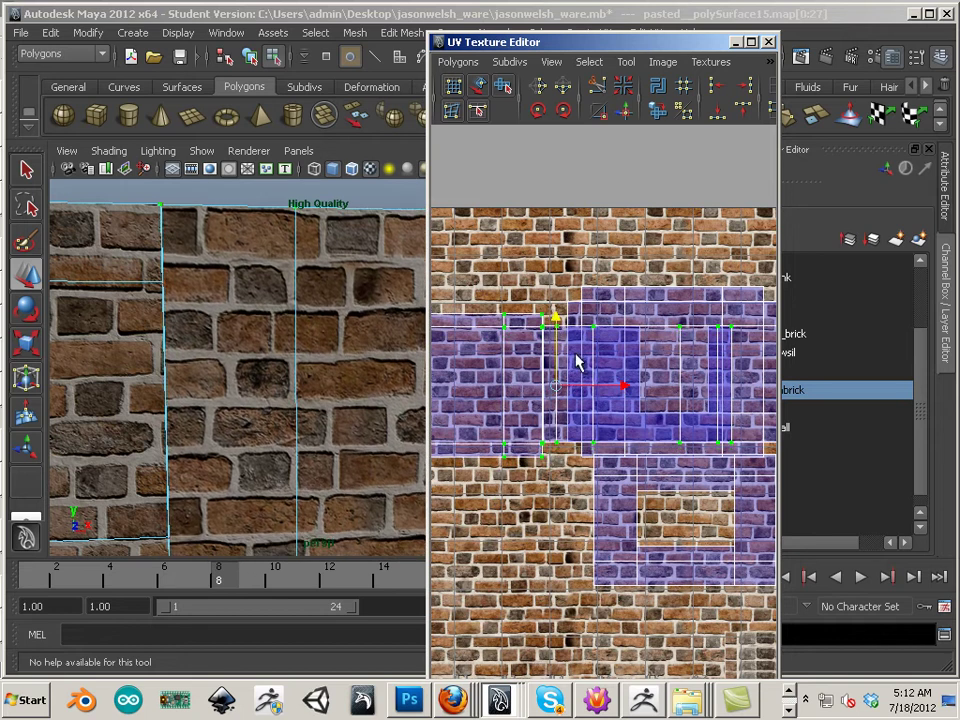
Compare the overlapping UV shells up close and move the solid wall's shell toward the left side of the brick texture.
scroll(546, 321, up, 8)
alt+middle_drag(688, 432, 613, 448)
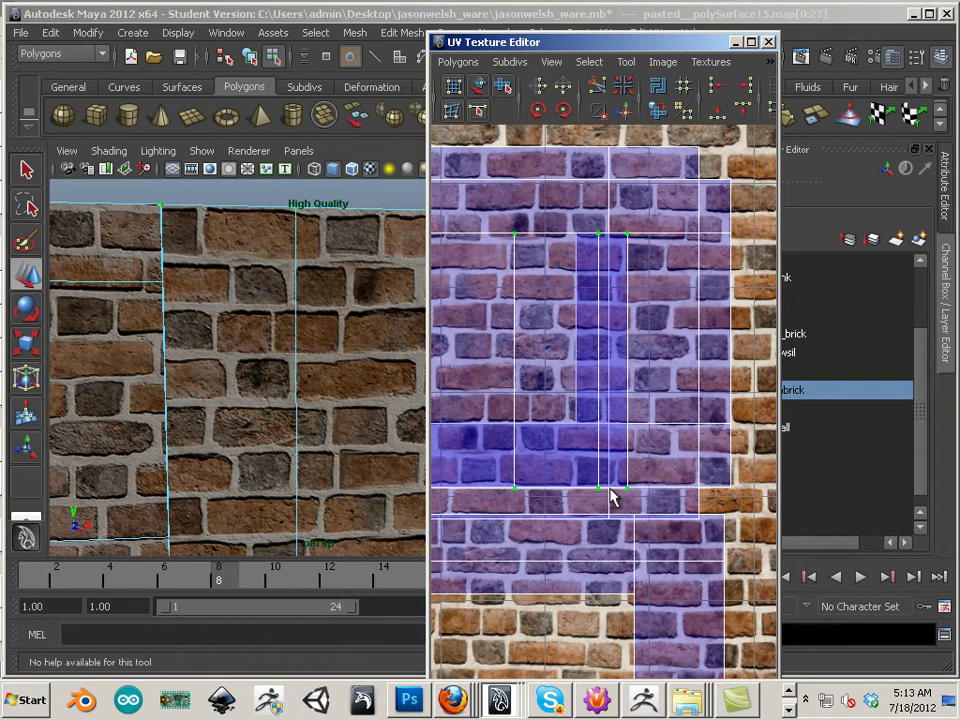
scroll(471, 421, down, 4)
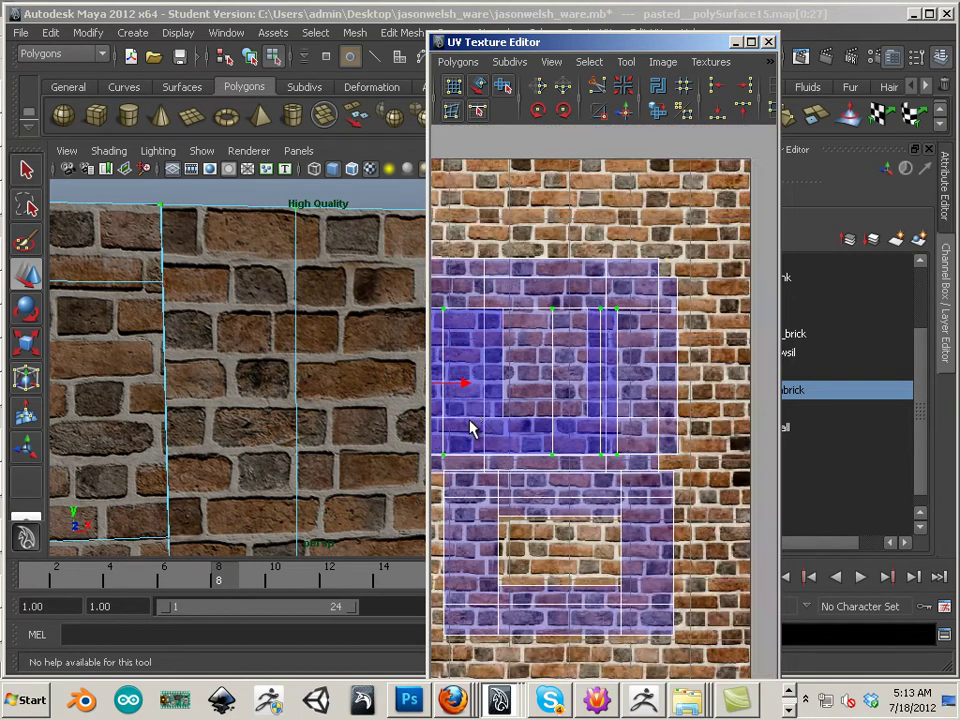
alt+middle_drag(471, 421, 667, 431)
alt+middle_drag(576, 418, 552, 415)
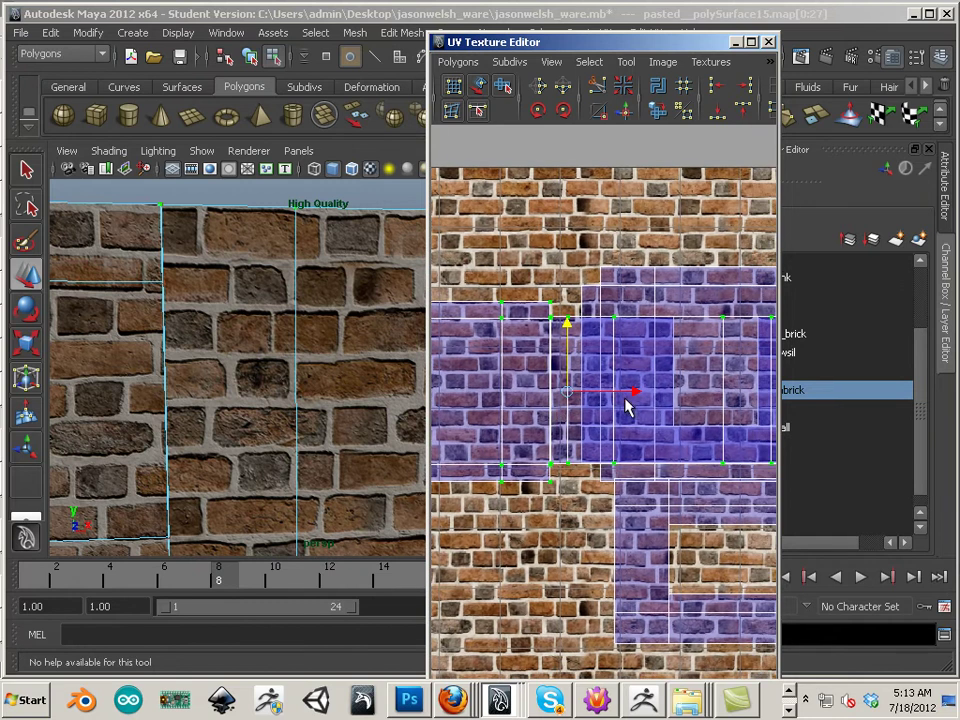
drag(640, 395, 474, 393)
alt+middle_drag(677, 399, 555, 405)
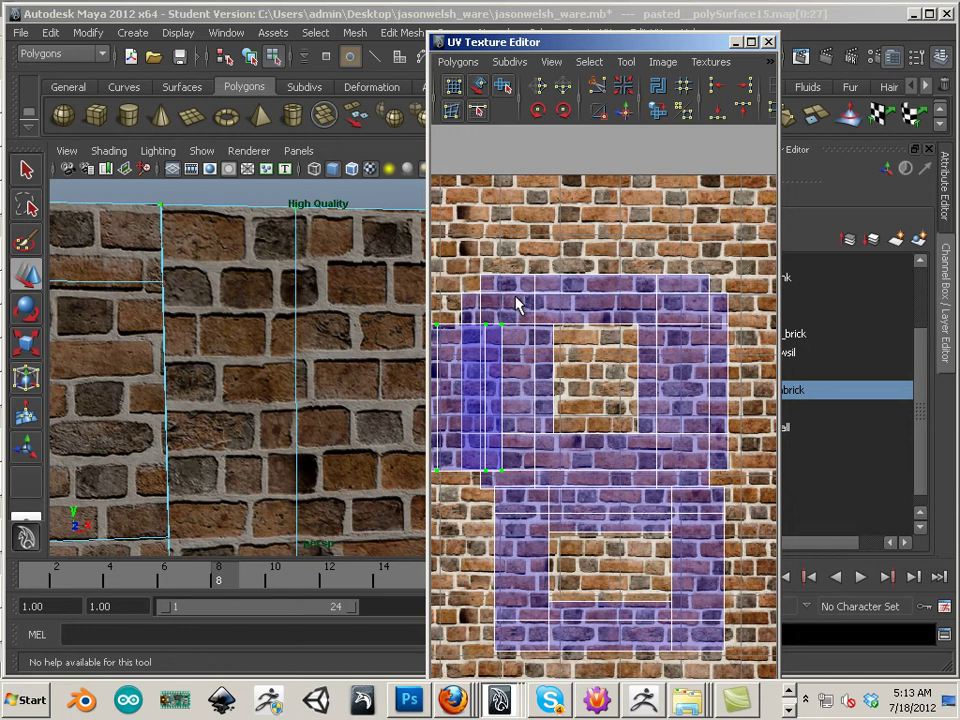
Scale the solid wall's UV shell up uniformly so its bricks appear smaller beside the window wall.
alt+right_drag(546, 357, 470, 336)
alt+middle_drag(470, 336, 546, 345)
key(r)
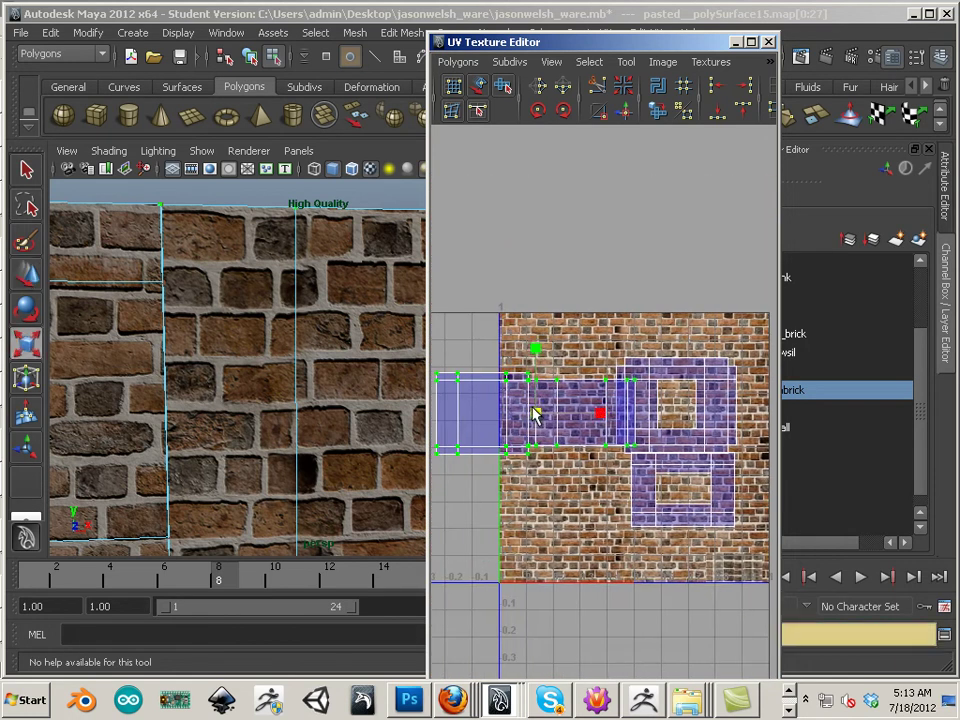
mouse_move(536, 418)
mouse_down()
mouse_move(563, 420)
mouse_move(551, 413)
mouse_up()
Move the enlarged UV shell right until it overlaps the window wall's upper shell, and frame the overlap closely.
key(w)
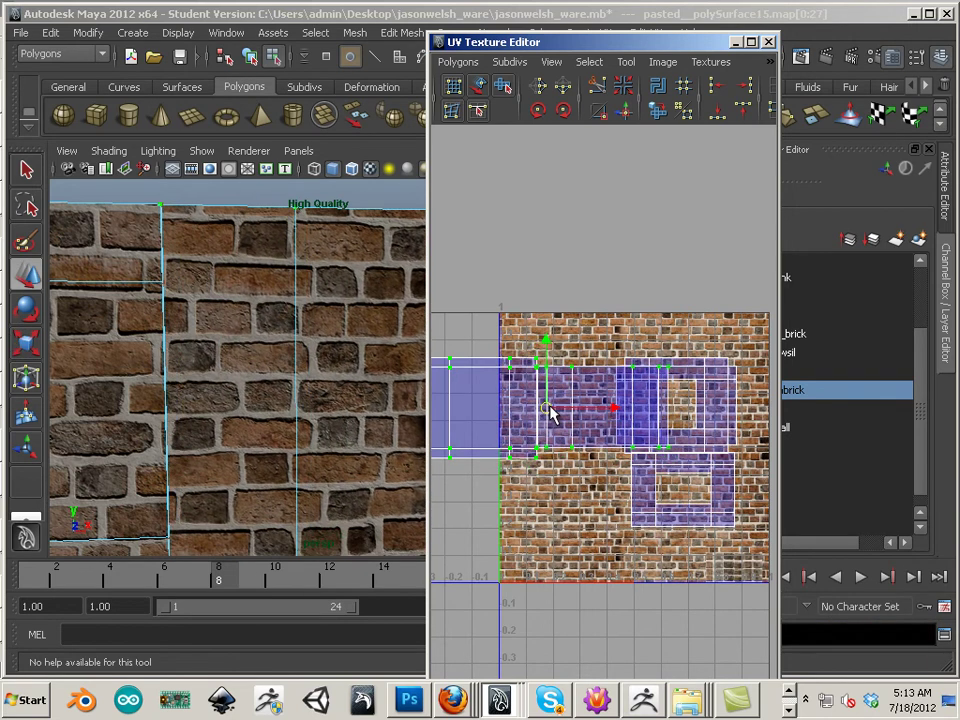
alt+right_drag(550, 415, 598, 430)
drag(467, 393, 666, 420)
alt+right_drag(568, 390, 618, 406)
alt+middle_drag(618, 404, 608, 406)
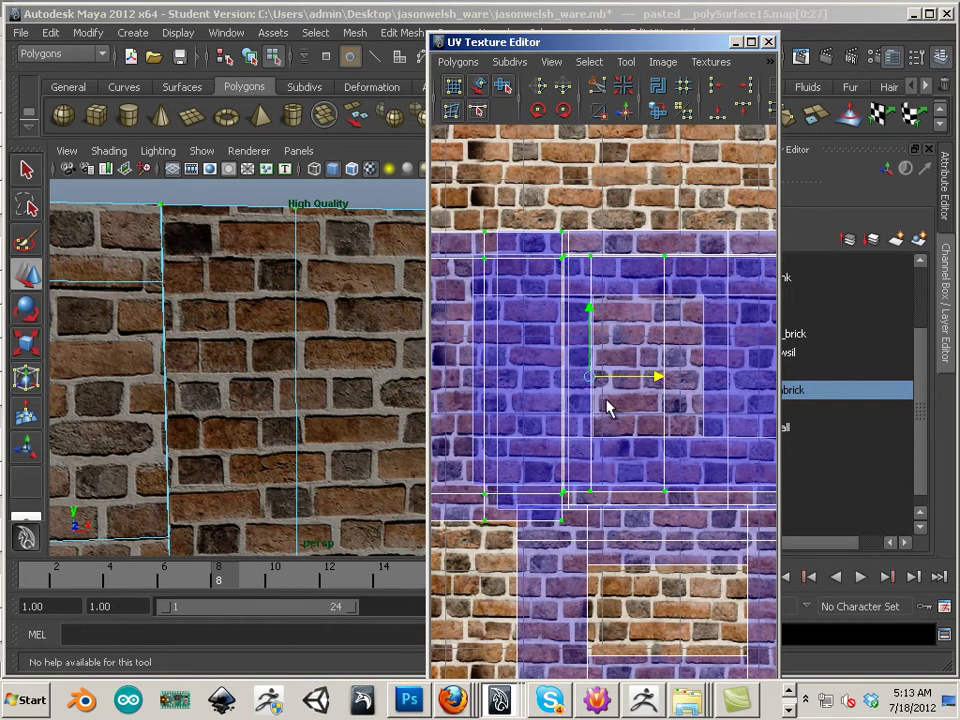
Scale the solid wall's UV shell down slightly to bring its brick rows closer to the window wall's.
key(e)
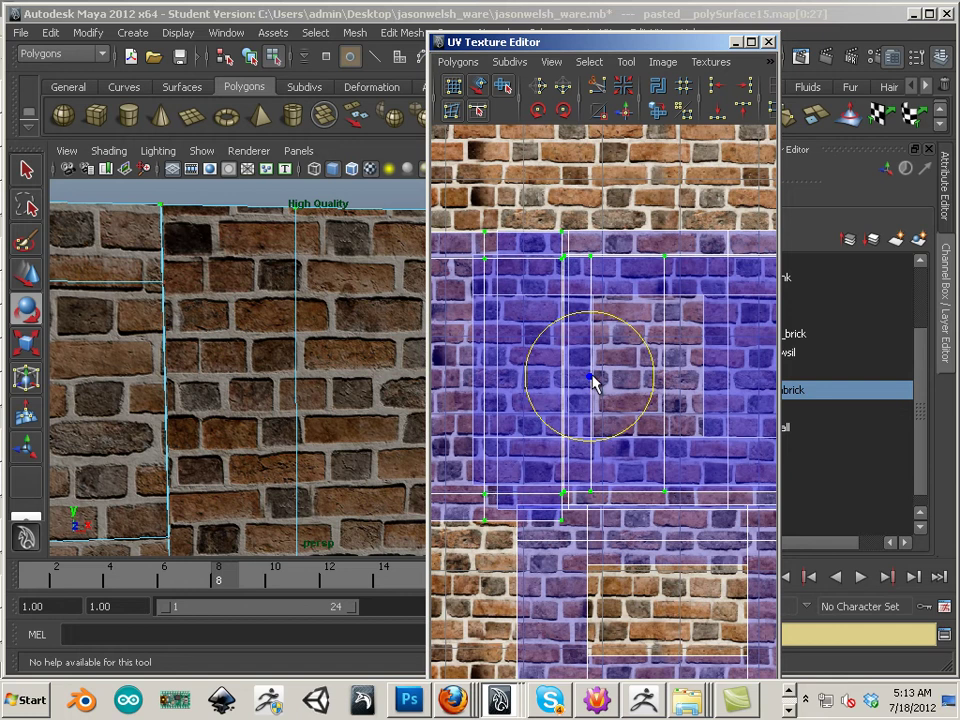
key(w)
drag(592, 381, 593, 385)
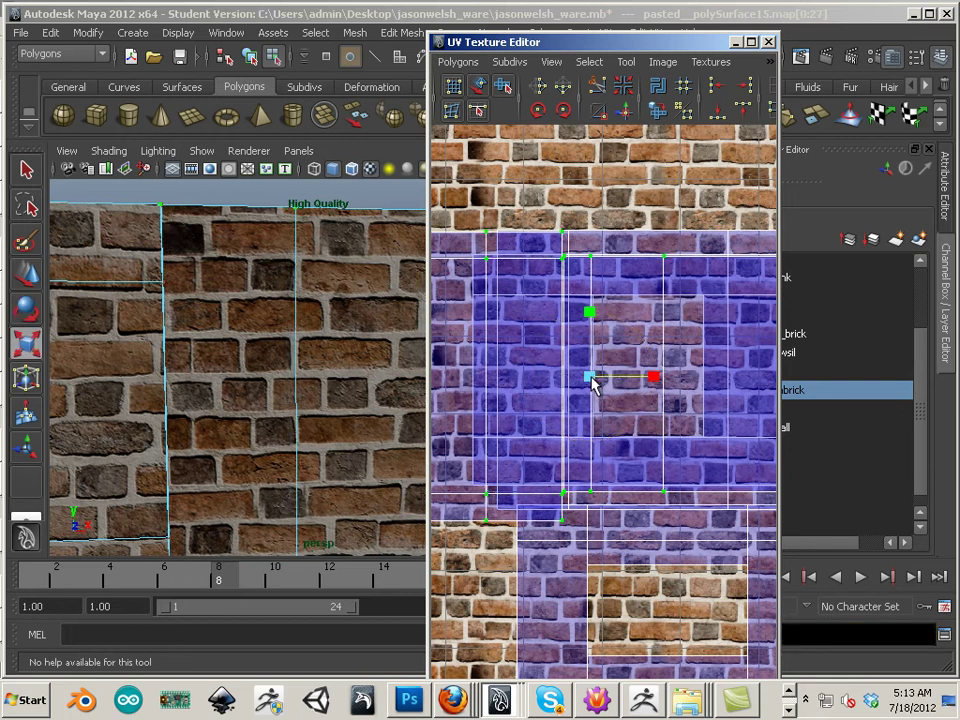
key(z)
drag(592, 385, 595, 392)
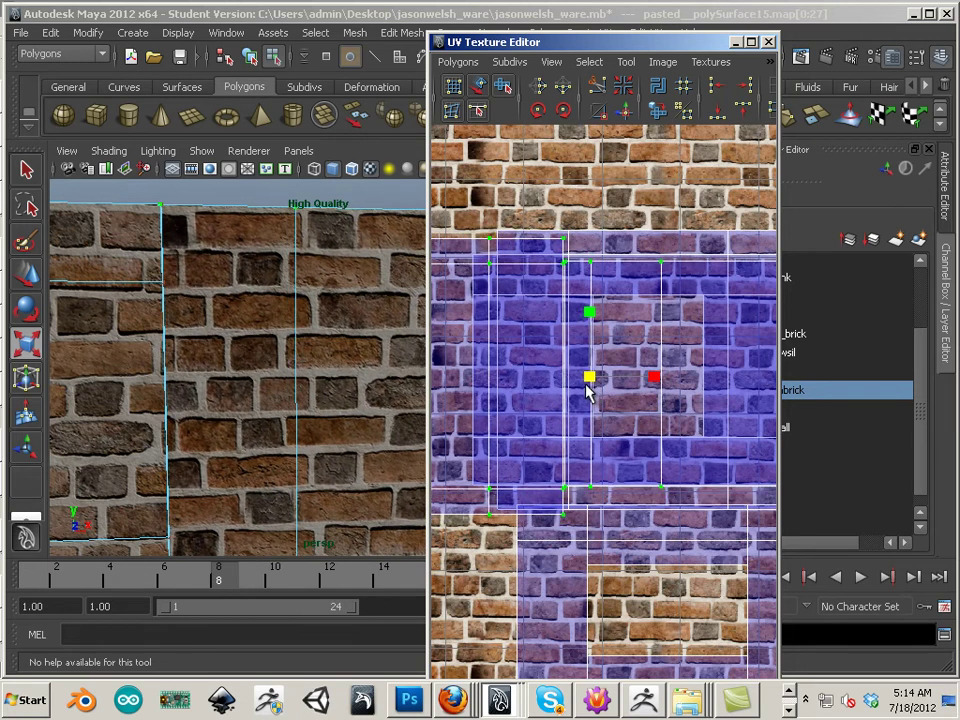
Nudge the solid wall's UV shell up a little and scale it up slightly to adjust the brick rows at the seam.
key(w)
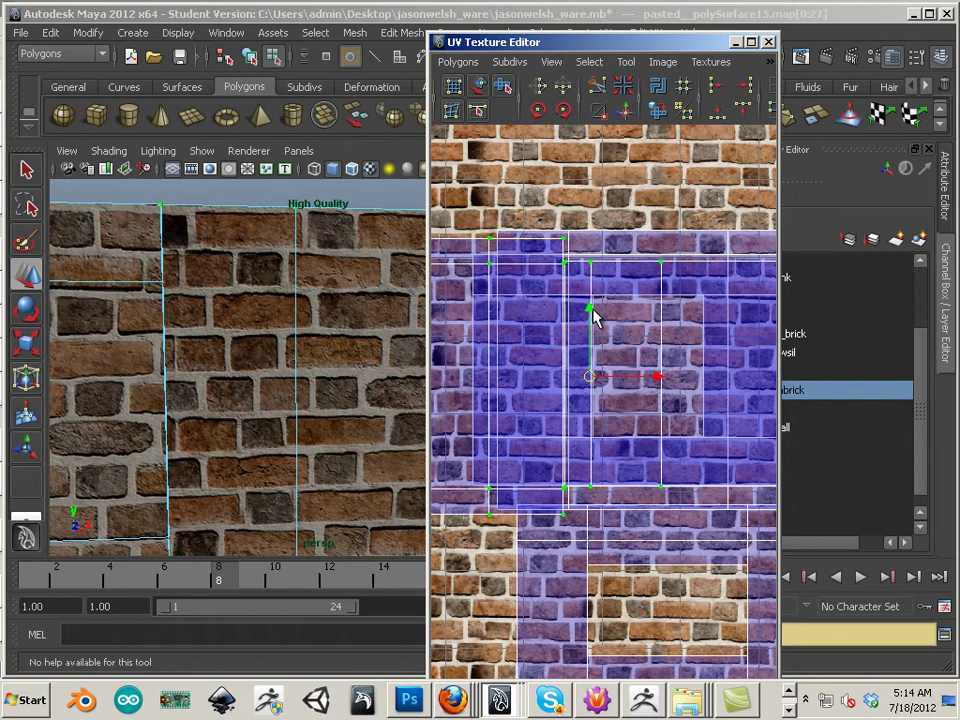
drag(593, 315, 587, 312)
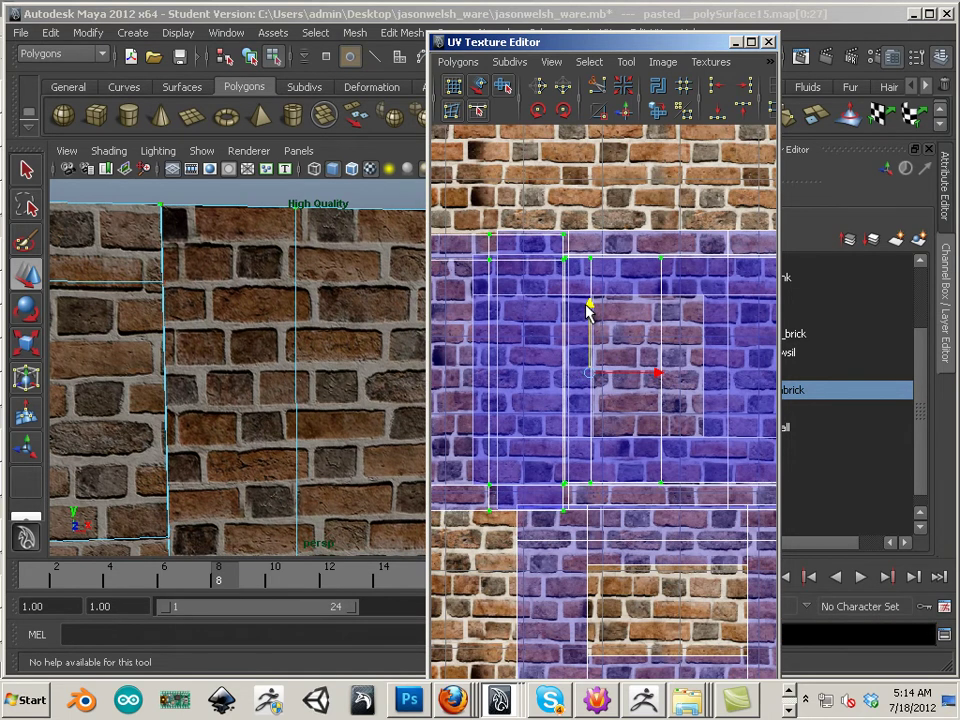
key(e)
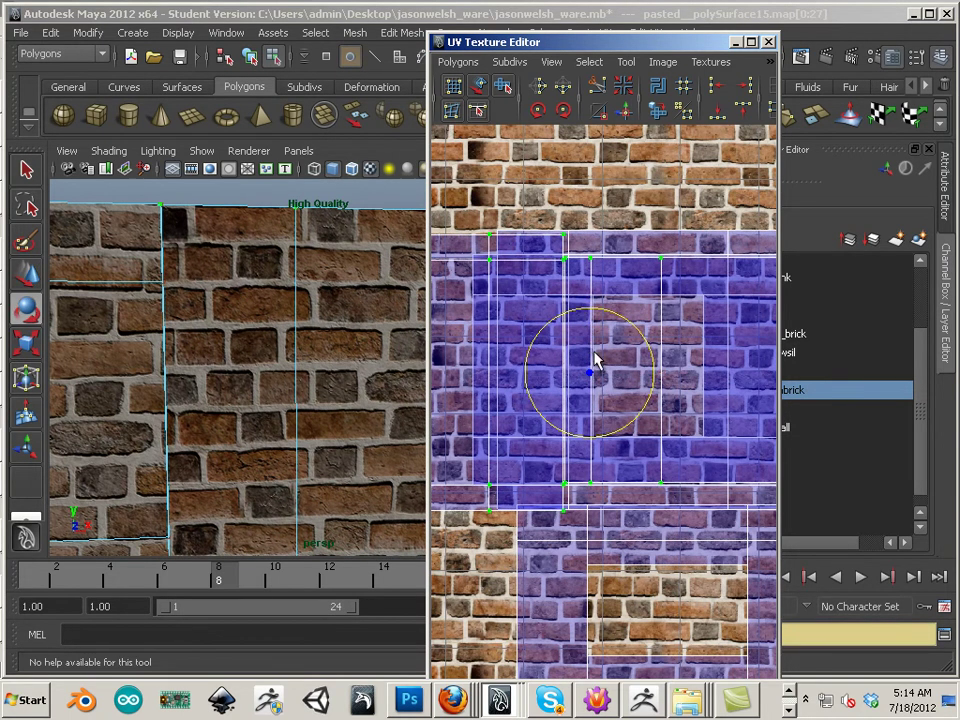
key(r)
drag(591, 377, 593, 381)
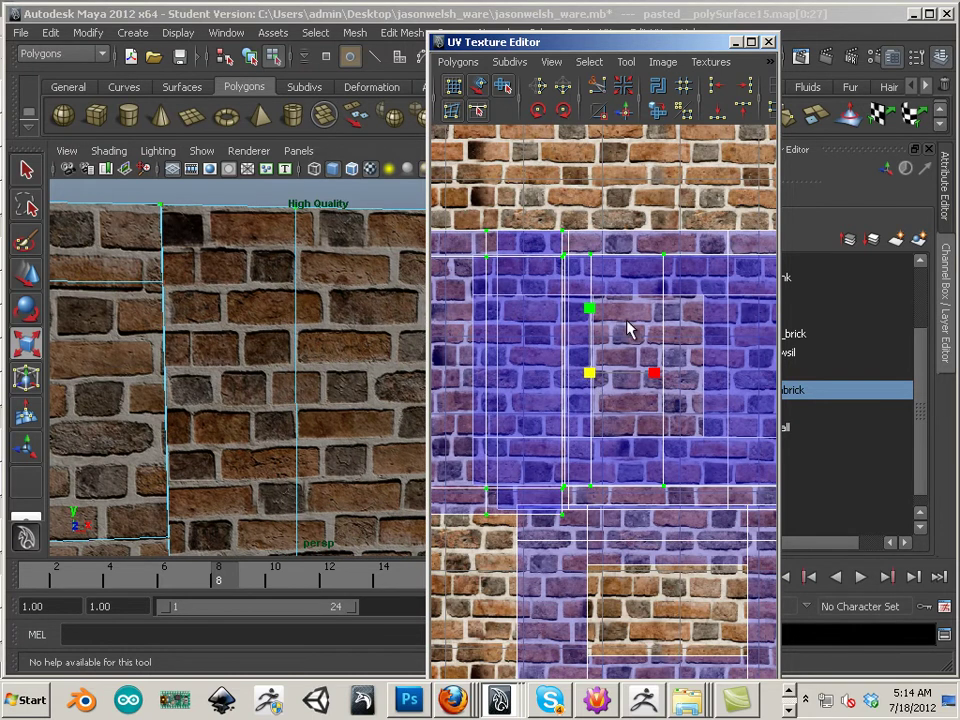
Move the solid wall's UV shell left across the texture to change which bricks meet the window wall.
scroll(637, 457, down, 2)
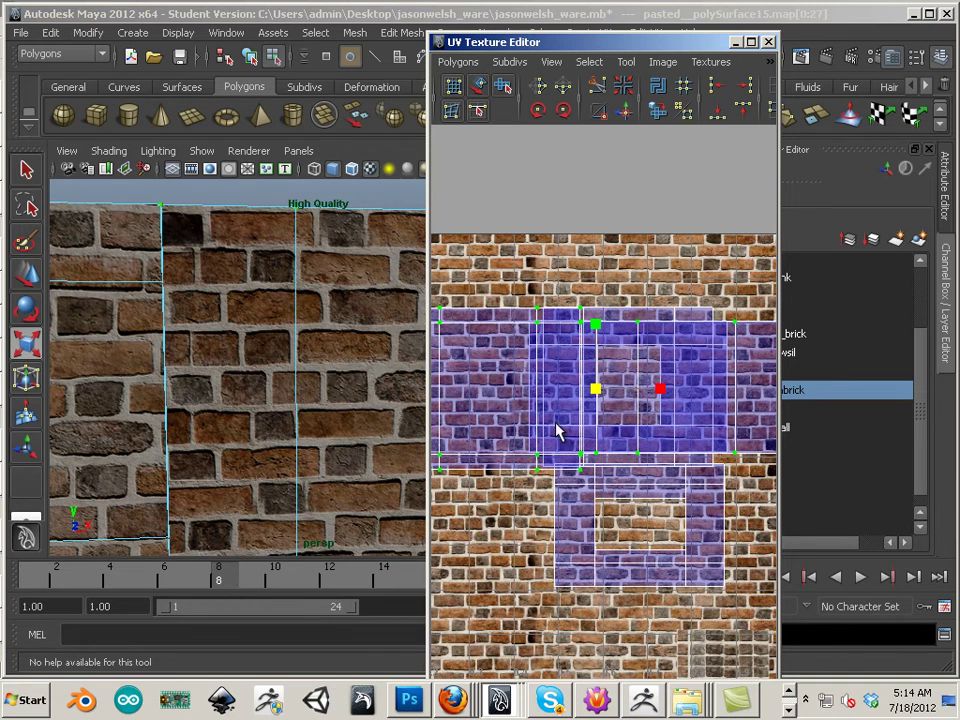
alt+middle_drag(561, 433, 676, 440)
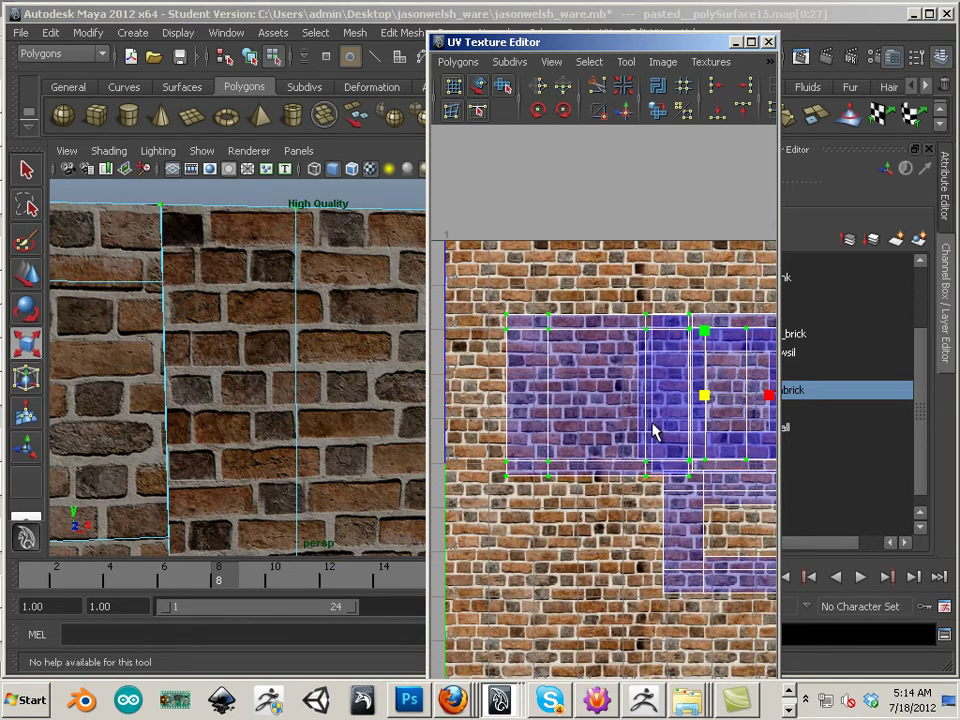
key(e)
key(w)
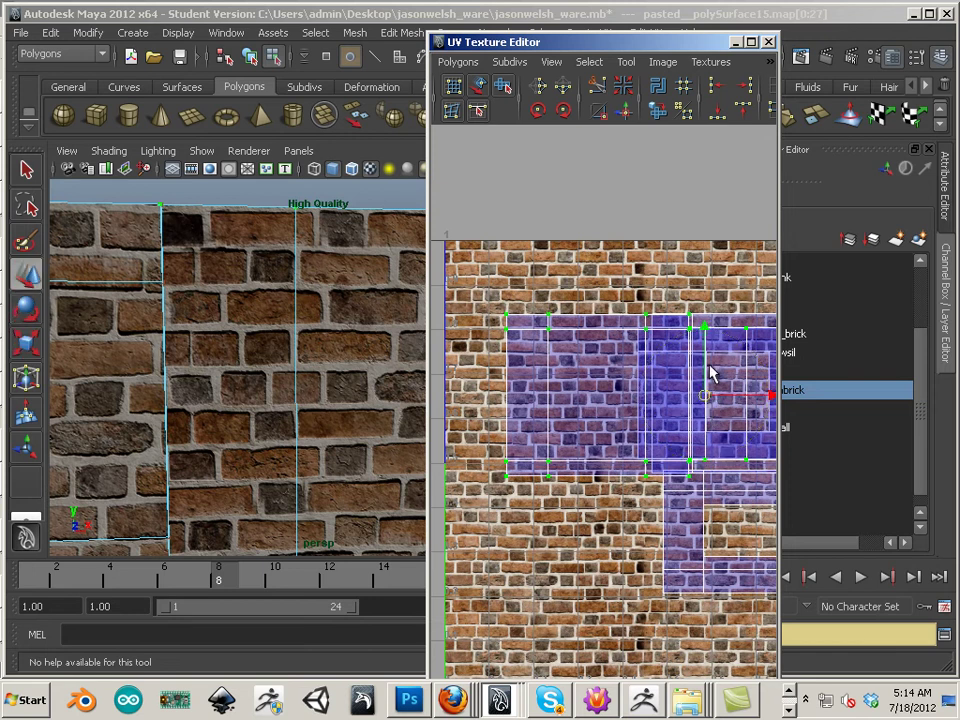
drag(762, 397, 568, 403)
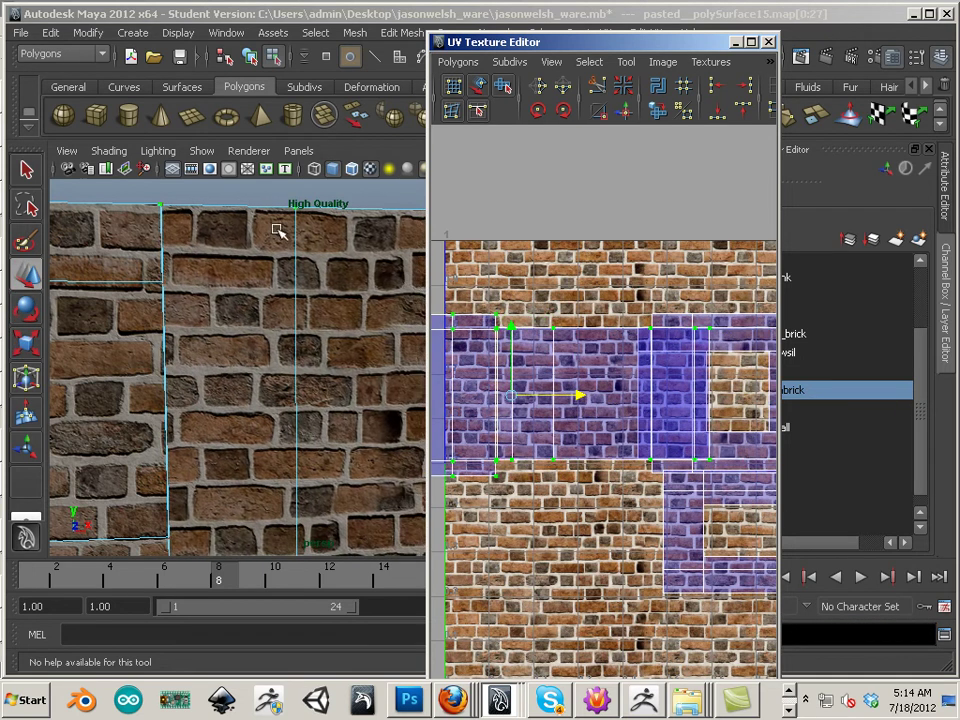
Try raising the UV shell to match the brick rows at the wall's base, and lower it back again.
alt+middle_drag(249, 369, 238, 222)
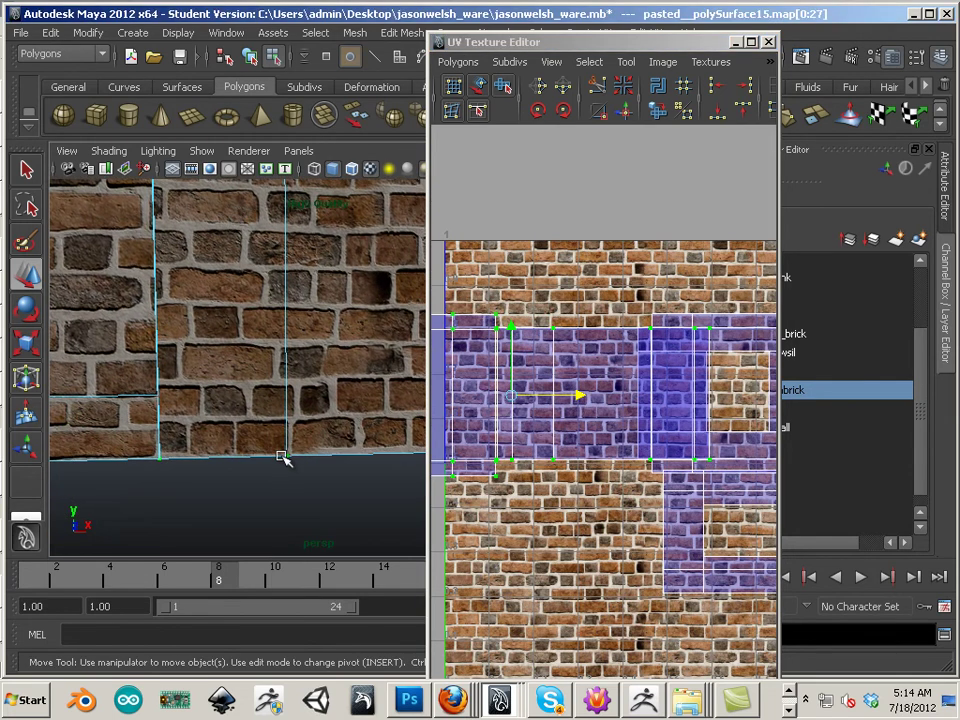
alt+middle_drag(245, 356, 267, 405)
drag(510, 323, 512, 309)
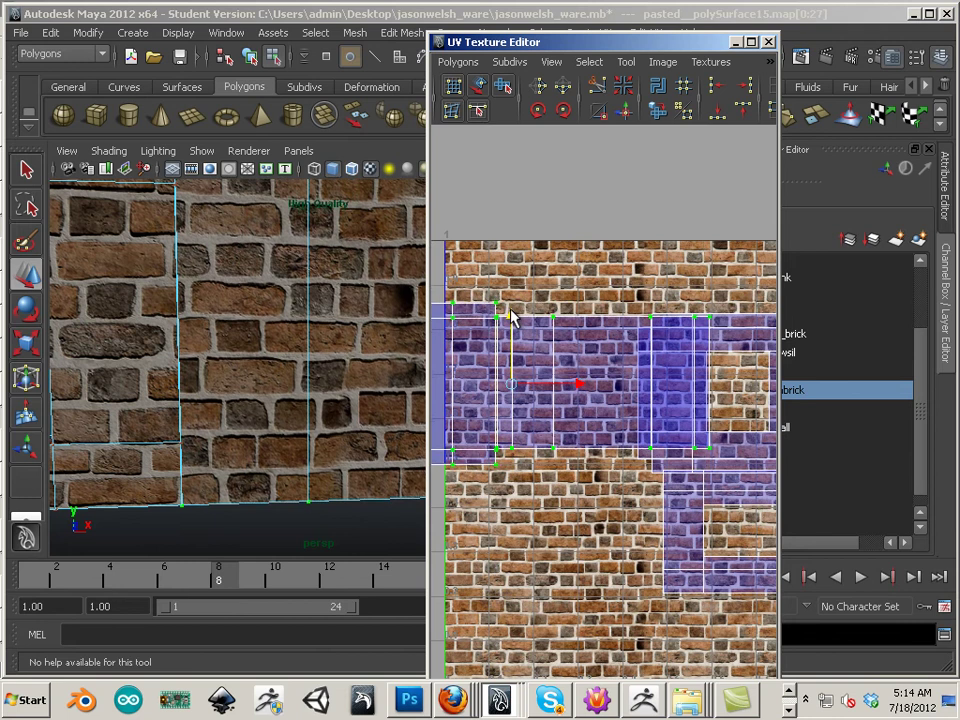
drag(509, 311, 505, 321)
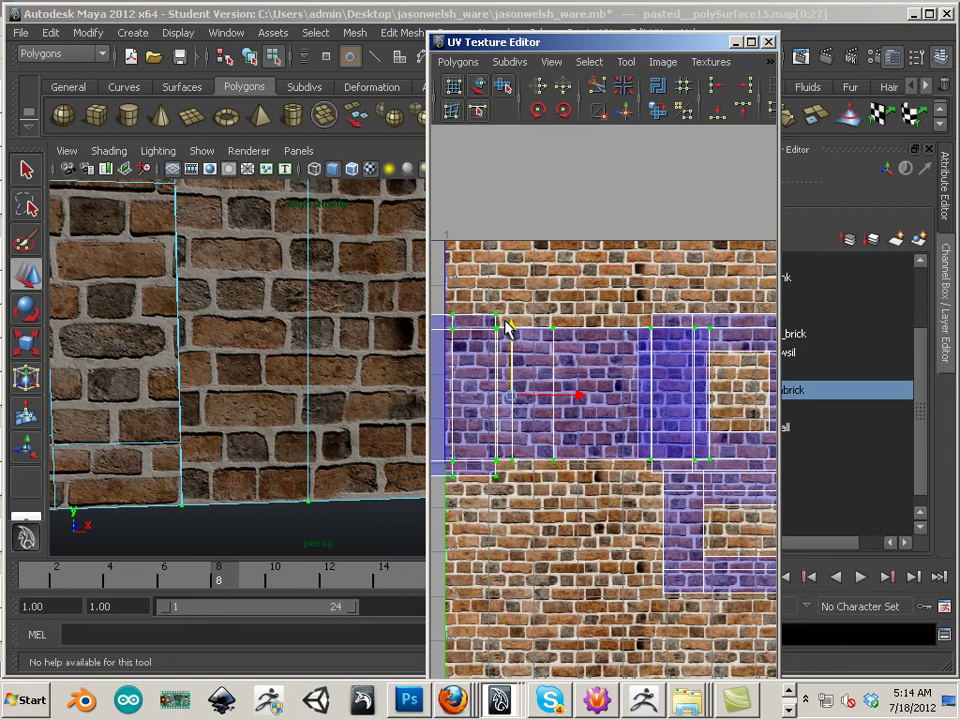
Select the row of UVs along the lower edge of the solid wall's shell and inspect the surrounding layout.
scroll(670, 442, down, 5)
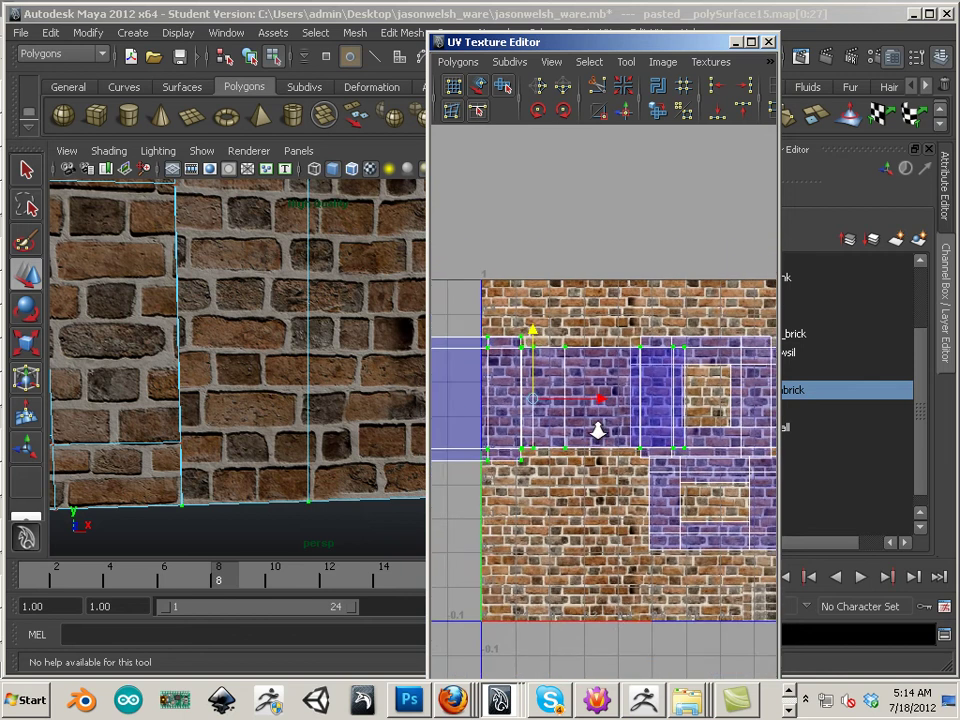
alt+right_drag(646, 430, 636, 435)
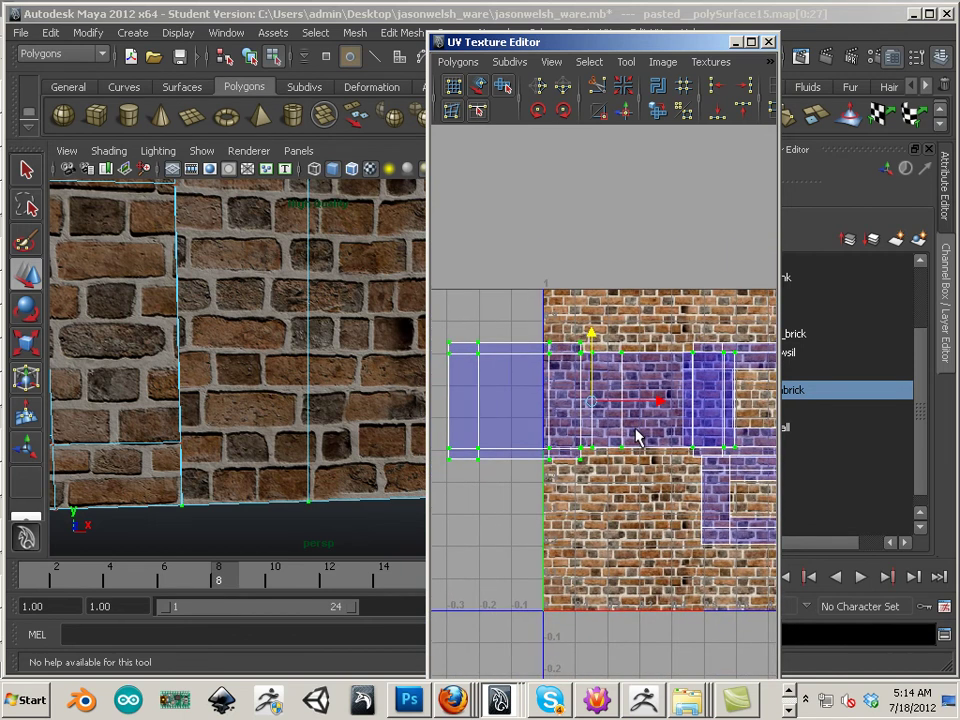
alt+middle_drag(341, 357, 384, 367)
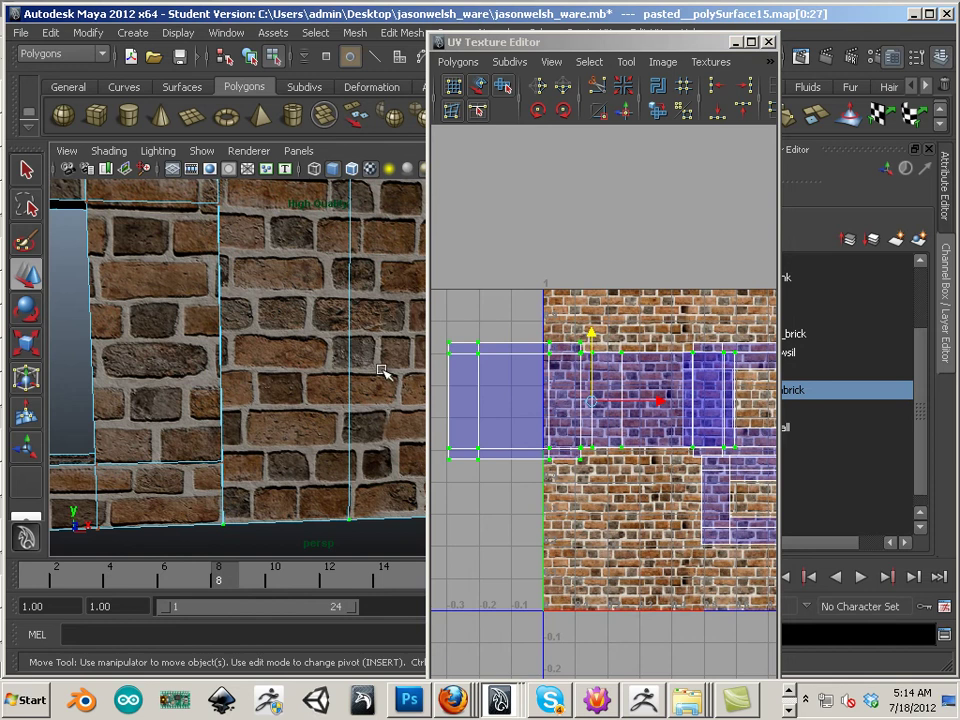
drag(439, 429, 730, 512)
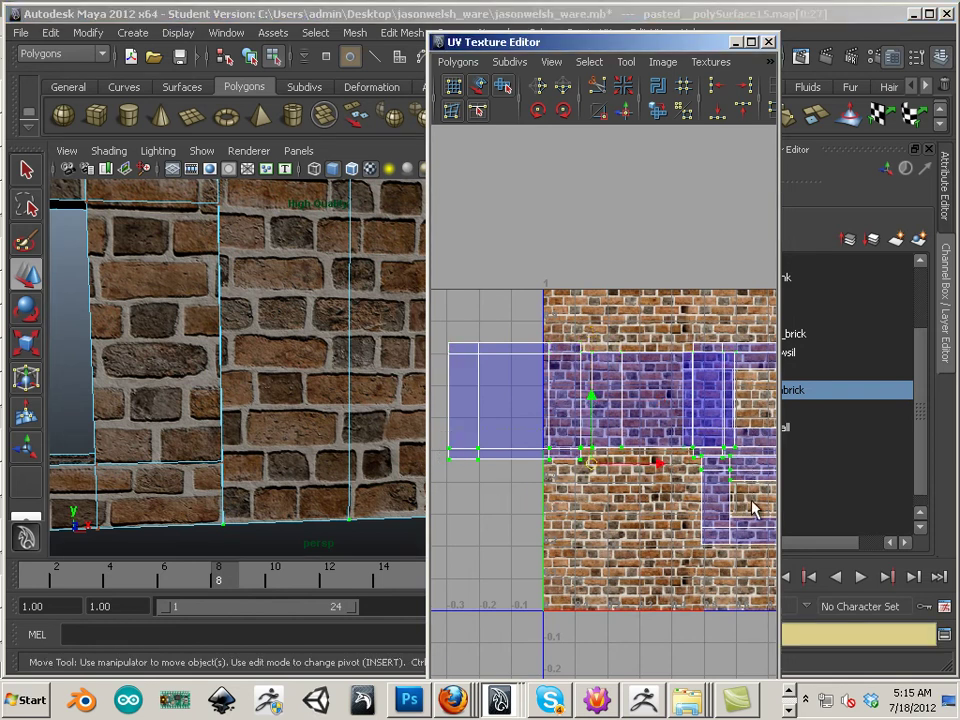
alt+middle_drag(736, 512, 619, 497)
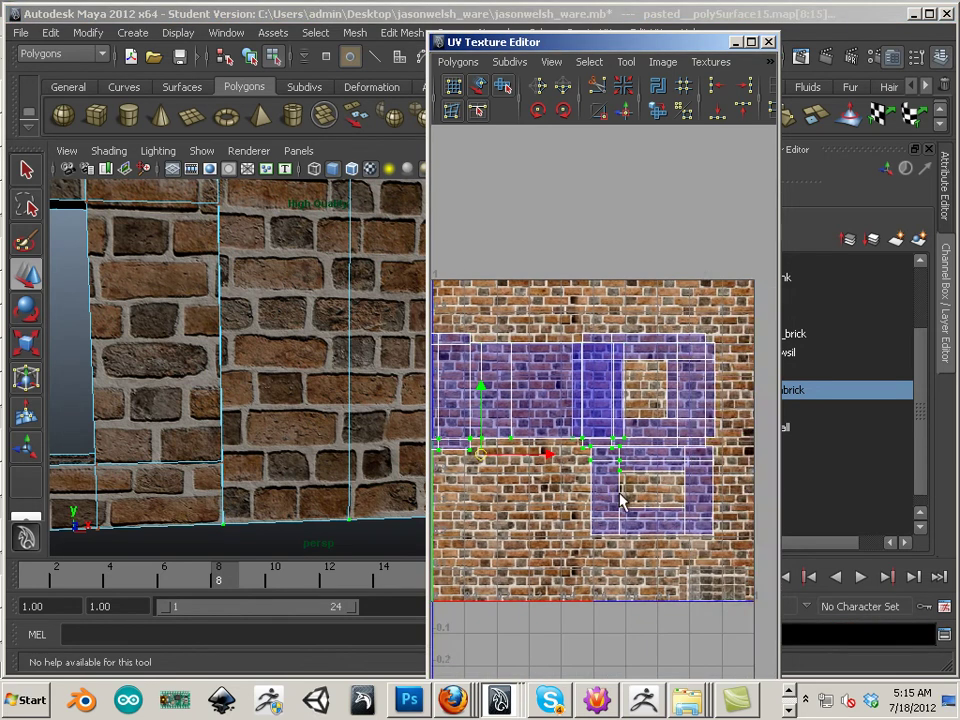
alt+right_drag(619, 497, 729, 528)
alt+middle_drag(617, 516, 726, 516)
scroll(671, 499, down, 3)
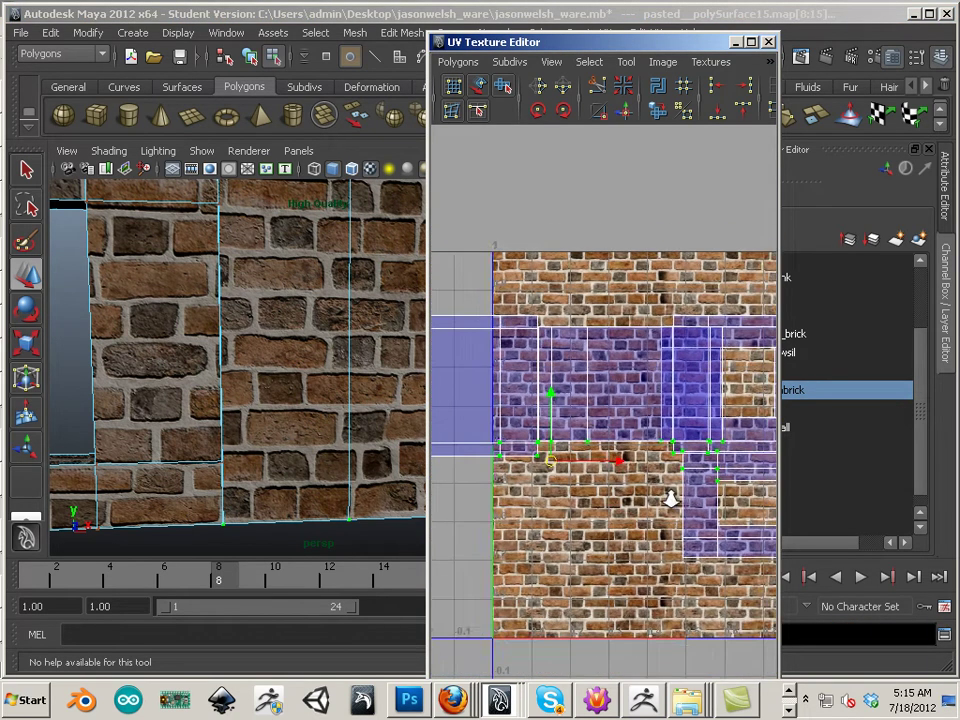
Save the scene and continue past the student version notice.
key(ctrl+s)
click(438, 358)
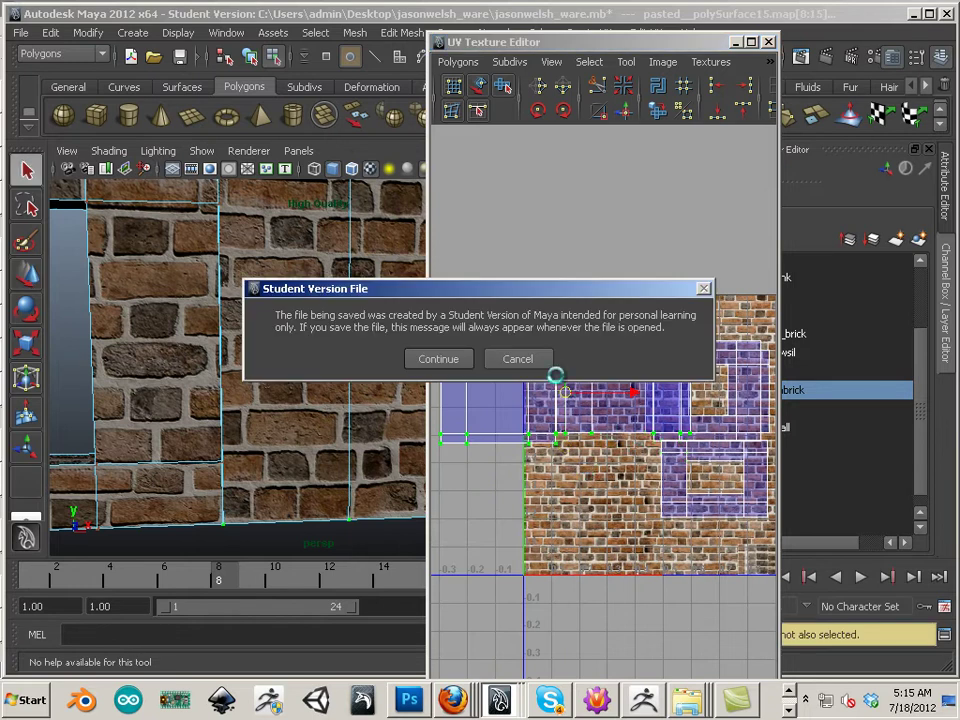
Move the solid wall's whole UV shell left by about 0.2 UV units.
key(w)
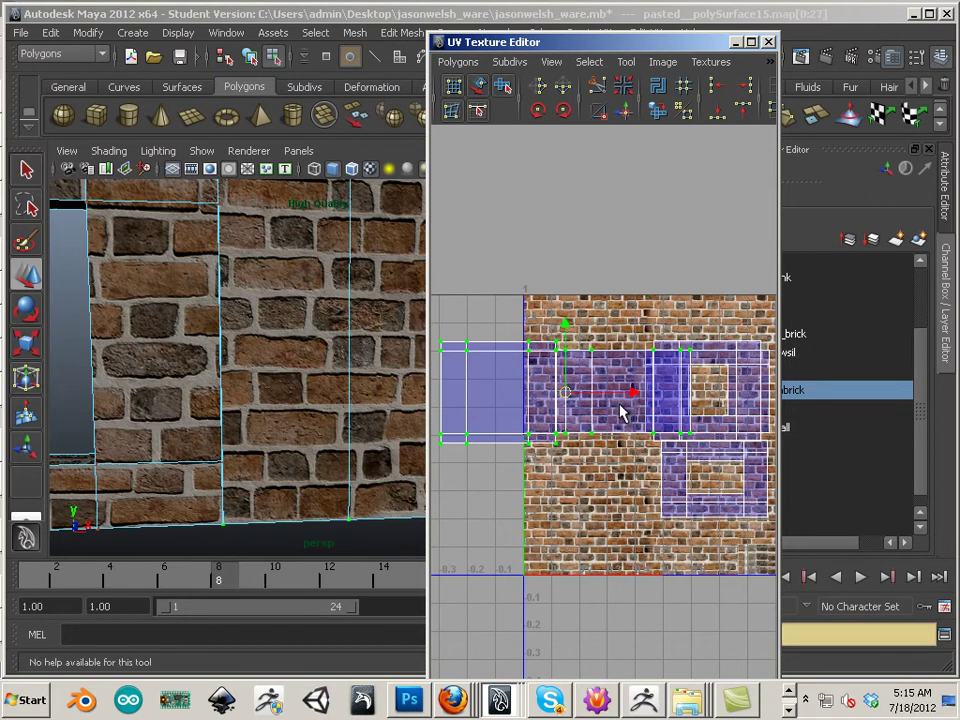
drag(632, 397, 581, 396)
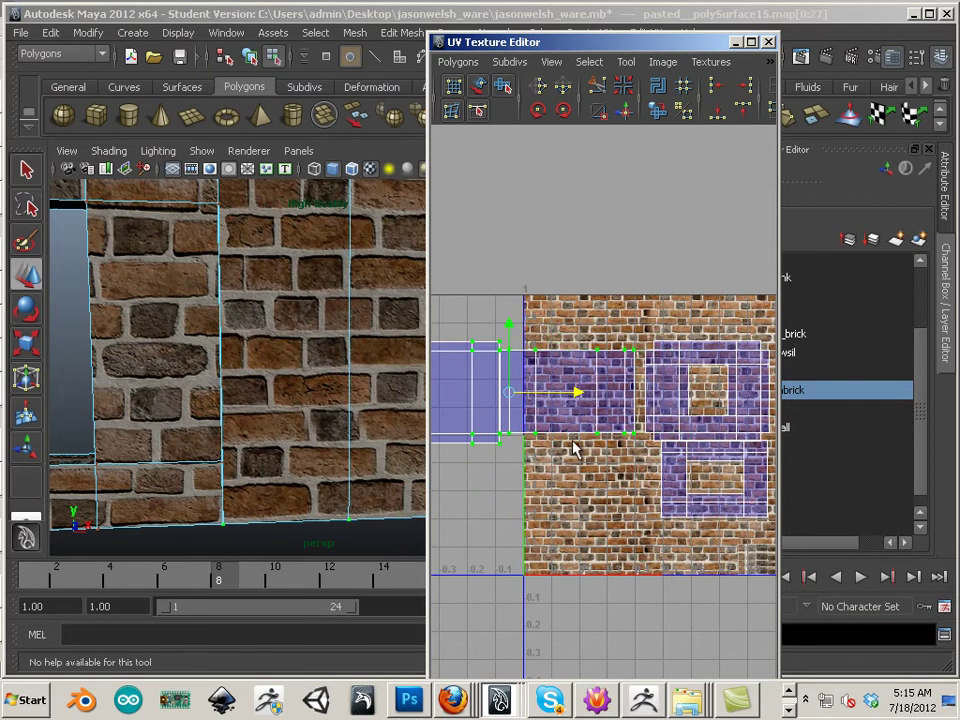
Select only the lower-edge UVs of the solid wall's shell and move them down slightly.
alt+middle_drag(574, 446, 690, 415)
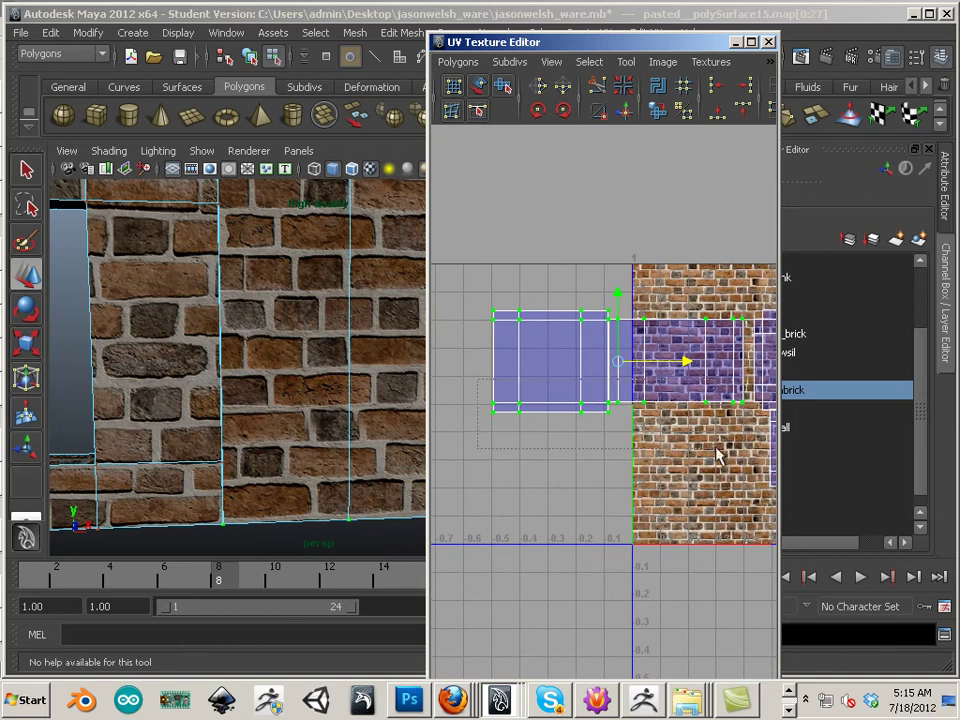
drag(751, 451, 751, 452)
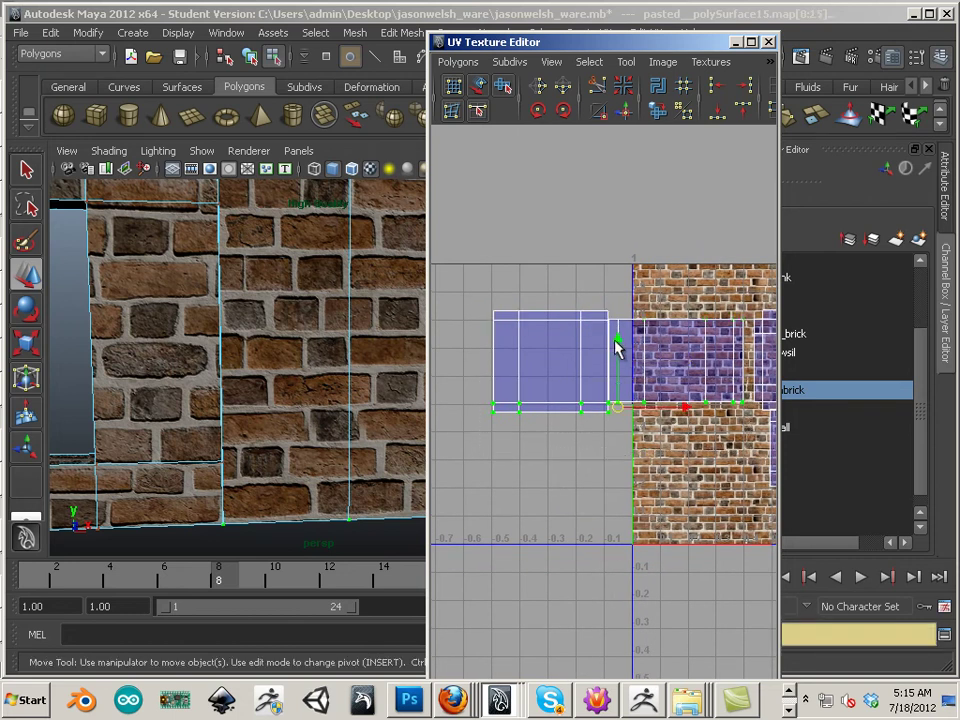
click(620, 345)
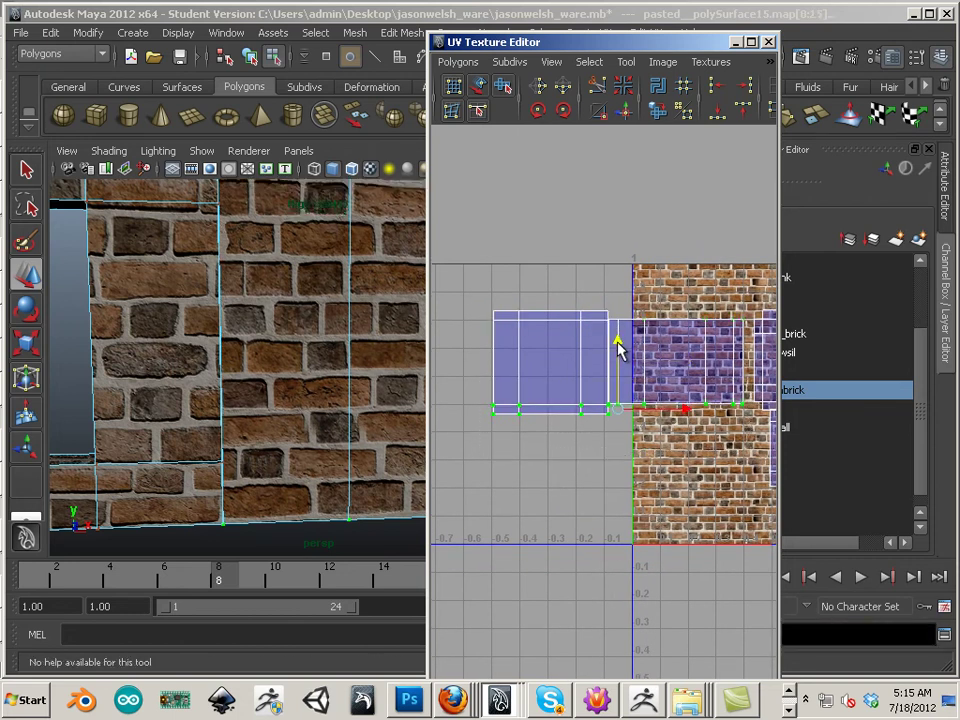
Nudge the lower-edge UVs of the solid wall's shell up slightly and its upper-edge UVs down slightly.
drag(619, 346, 615, 342)
alt+middle_drag(362, 307, 368, 257)
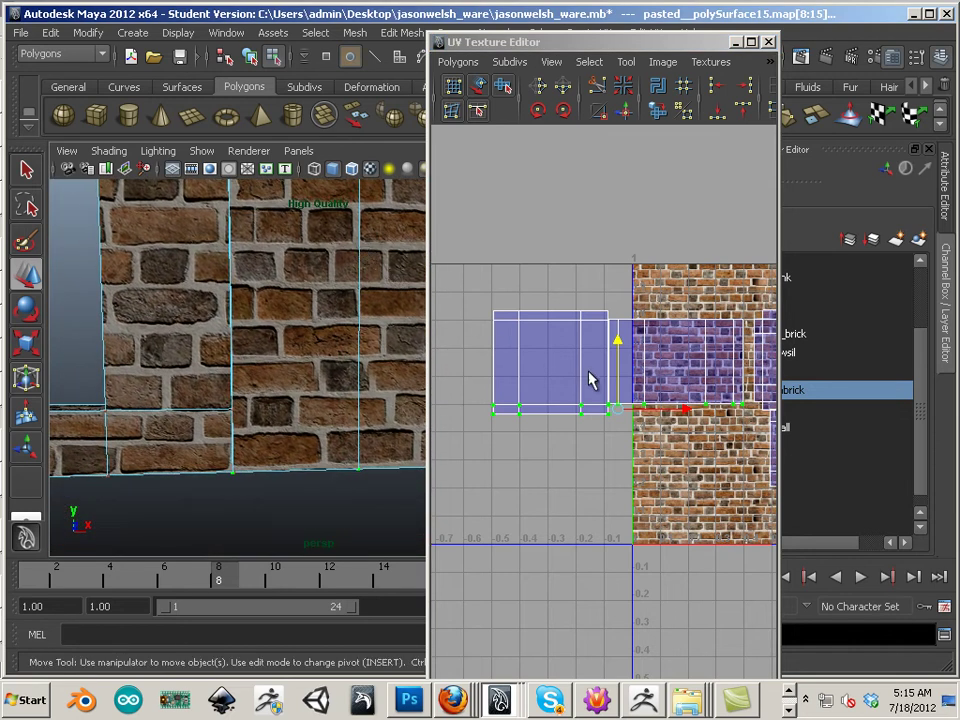
alt+middle_drag(250, 386, 190, 425)
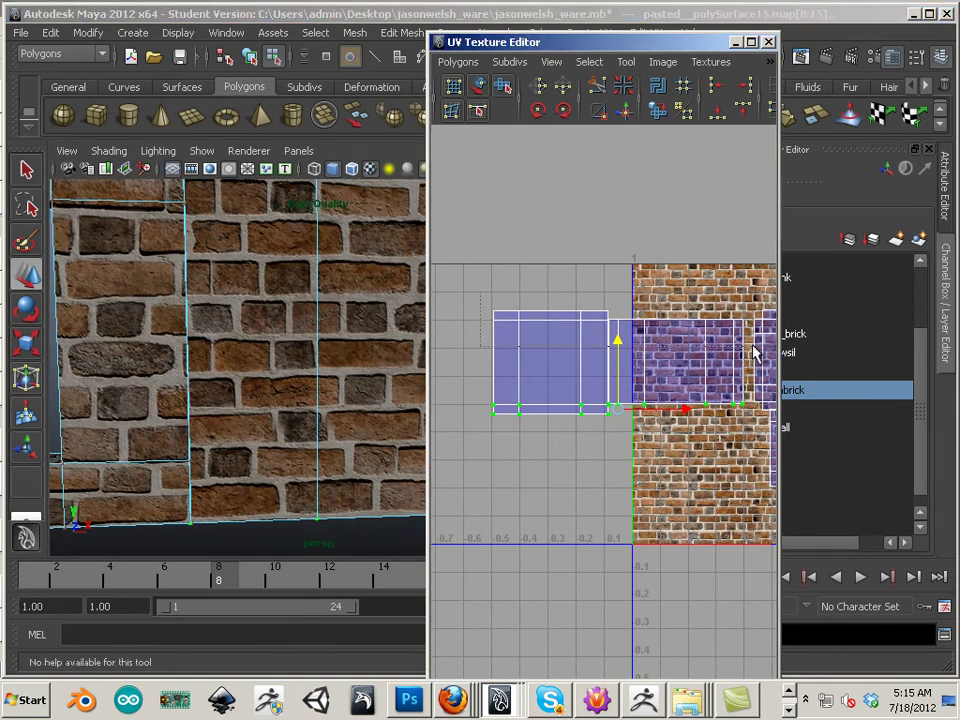
drag(747, 346, 744, 344)
drag(619, 250, 619, 258)
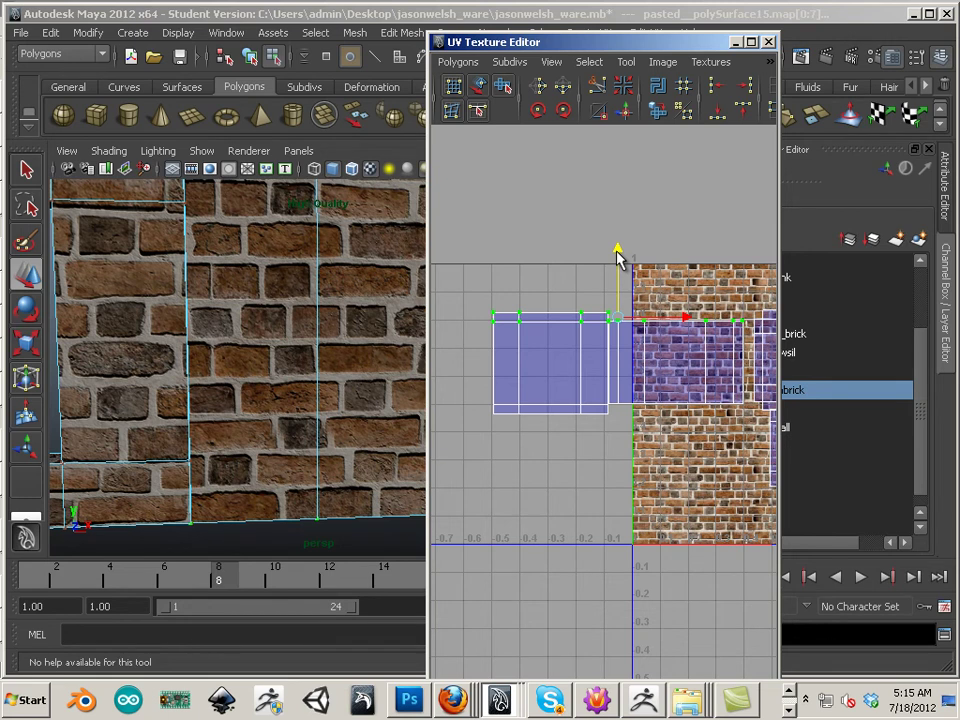
Move the solid wall's whole UV shell down by about 0.03 UV units and check the seam near the wall's top.
drag(453, 301, 748, 478)
drag(621, 301, 617, 310)
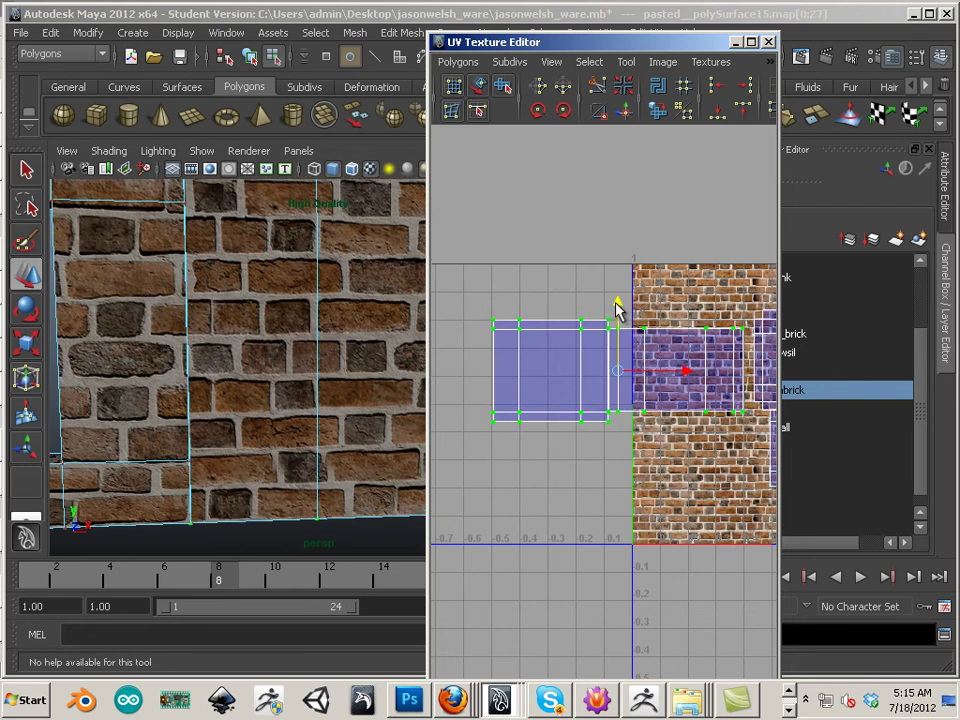
alt+middle_drag(269, 274, 272, 413)
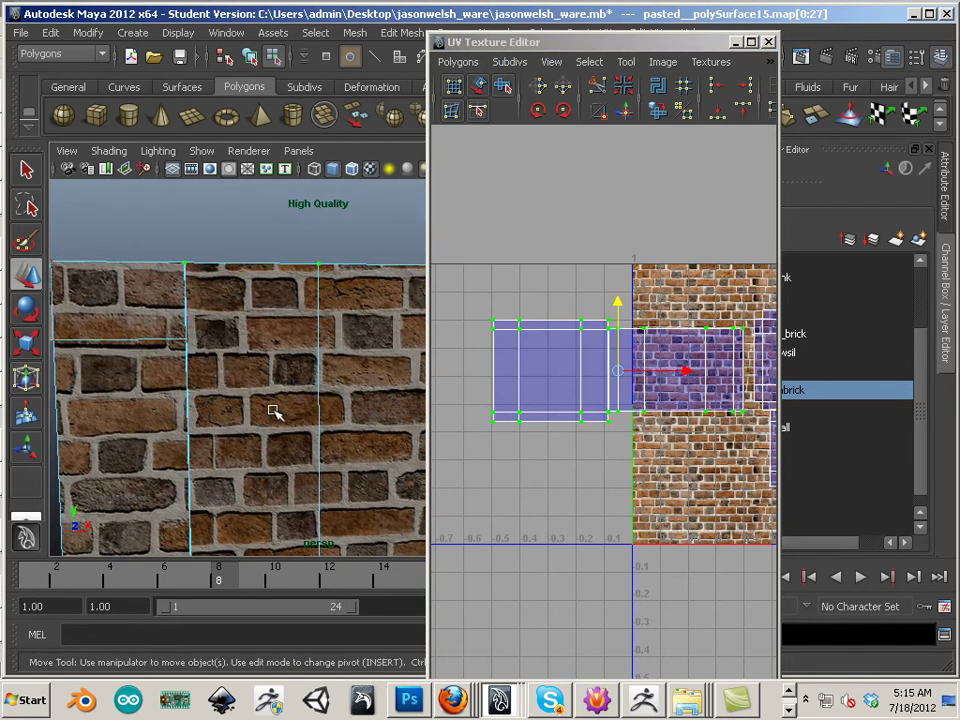
alt+middle_drag(360, 279, 353, 294)
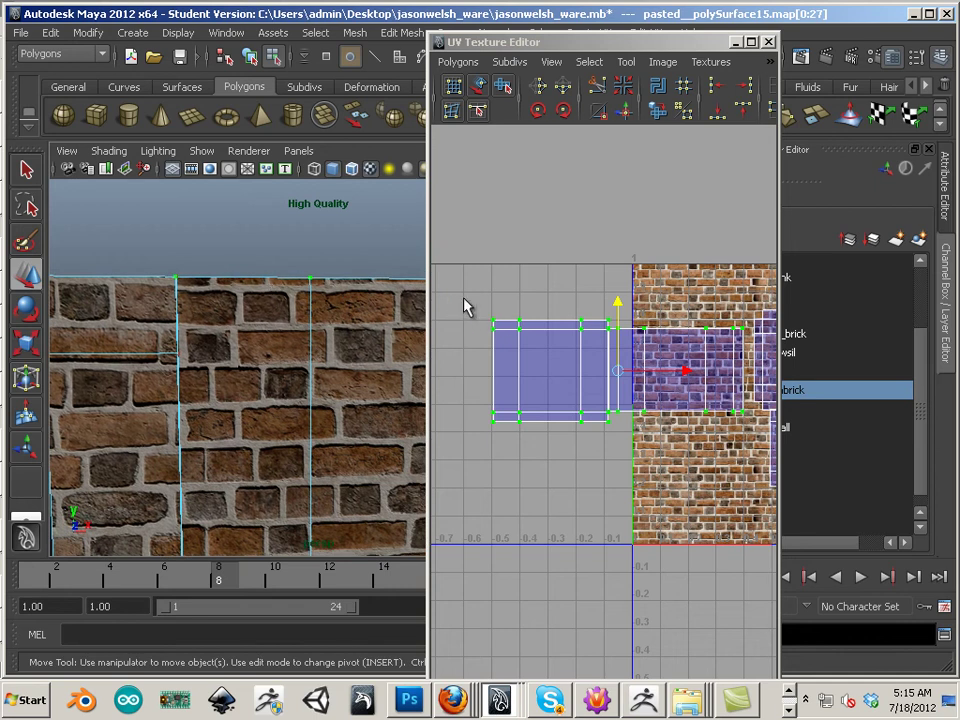
Select only the lower-edge UVs of the solid wall's shell and nudge them up slightly.
drag(465, 303, 742, 343)
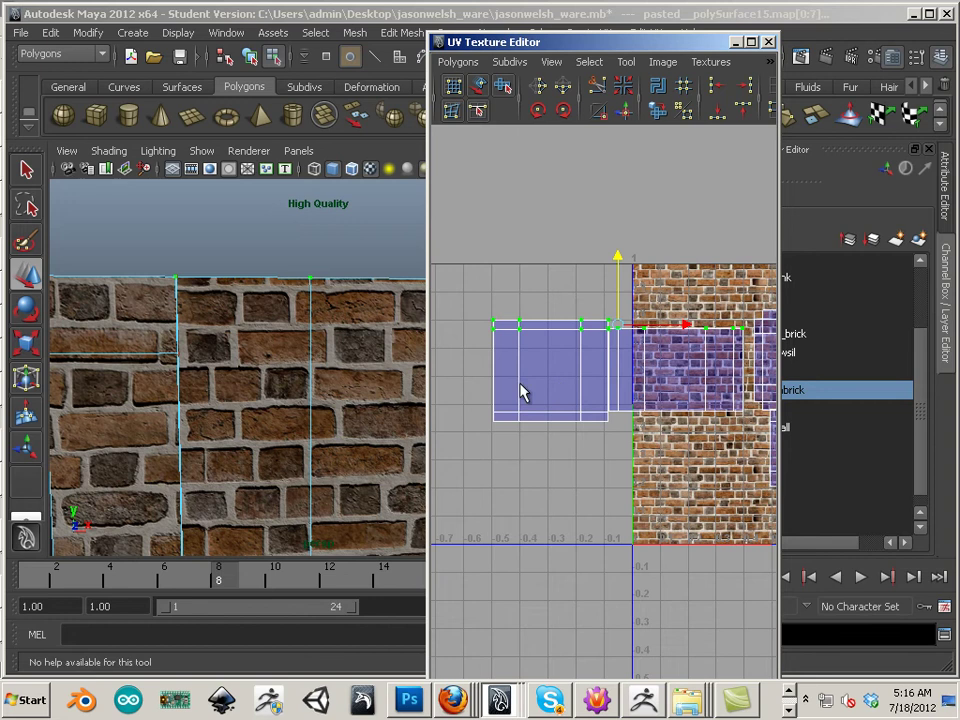
drag(718, 434, 746, 433)
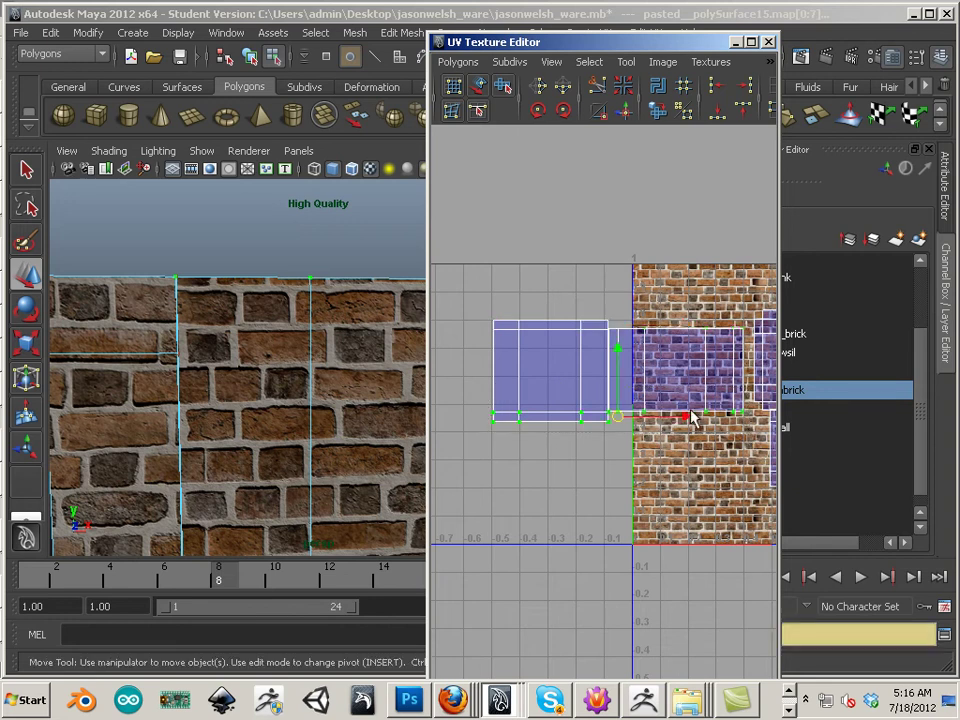
alt+right_drag(565, 350, 632, 381)
alt+middle_drag(620, 379, 582, 370)
scroll(515, 370, up, 2)
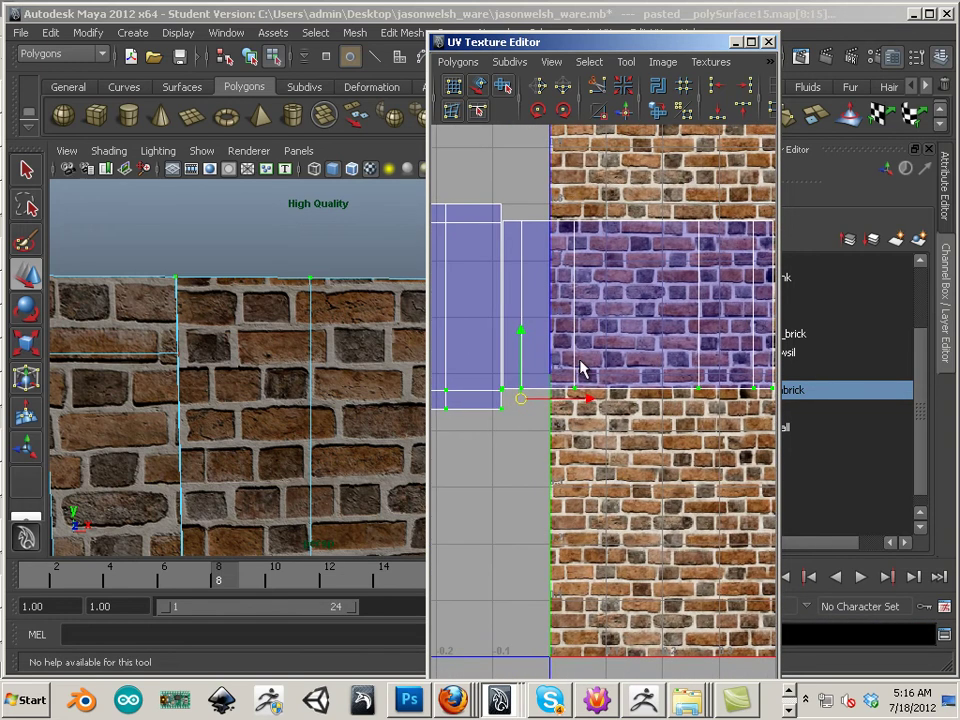
mouse_move(521, 336)
mouse_down()
mouse_move(519, 321)
mouse_move(526, 337)
mouse_move(521, 329)
mouse_up()
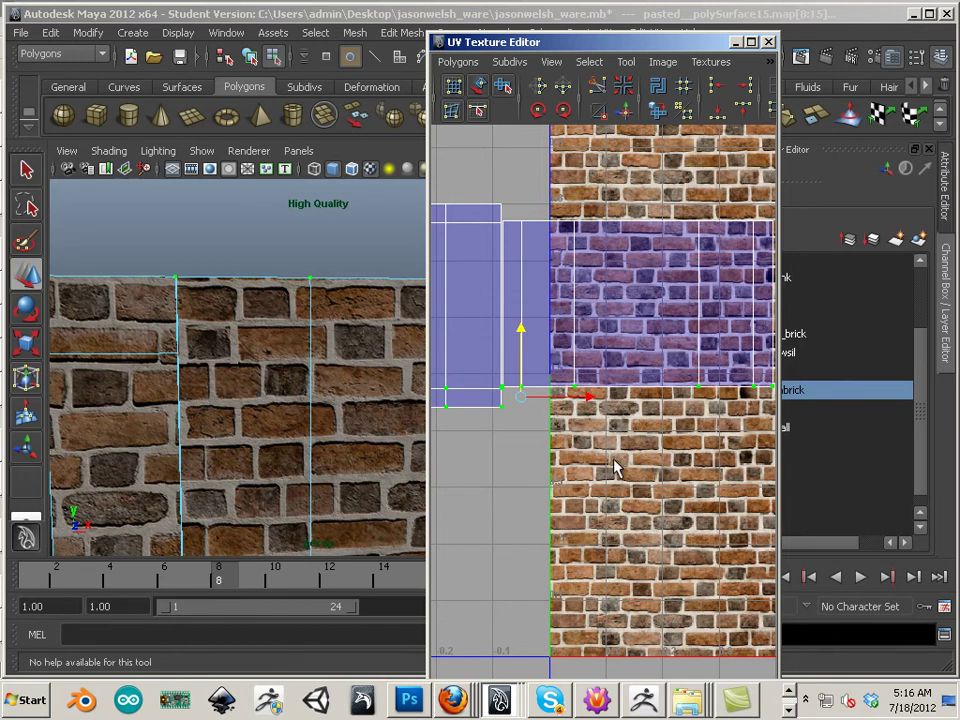
Return to object selection and move the solid wall along X to about -82.16 cm, on the window wall's opposite side.
alt+middle_drag(613, 461, 615, 485)
alt+right_drag(615, 485, 336, 454)
alt+middle_drag(336, 454, 313, 272)
click(380, 500)
alt+right_drag(380, 500, 260, 420)
right_drag(309, 397, 388, 358)
click(320, 398)
alt+drag(287, 450, 170, 403)
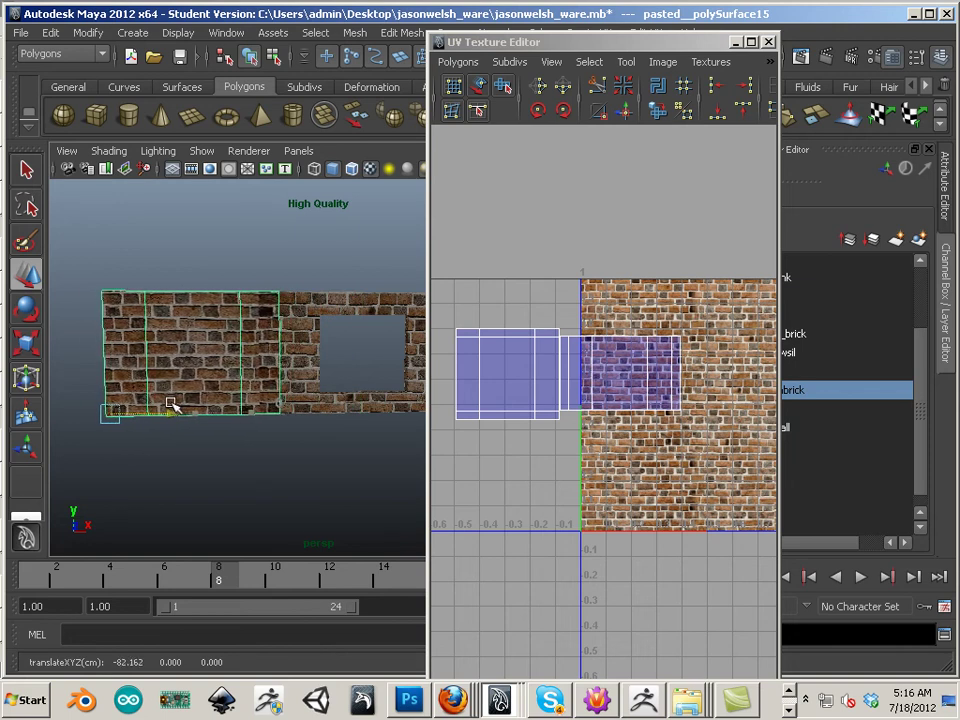
click(214, 267)
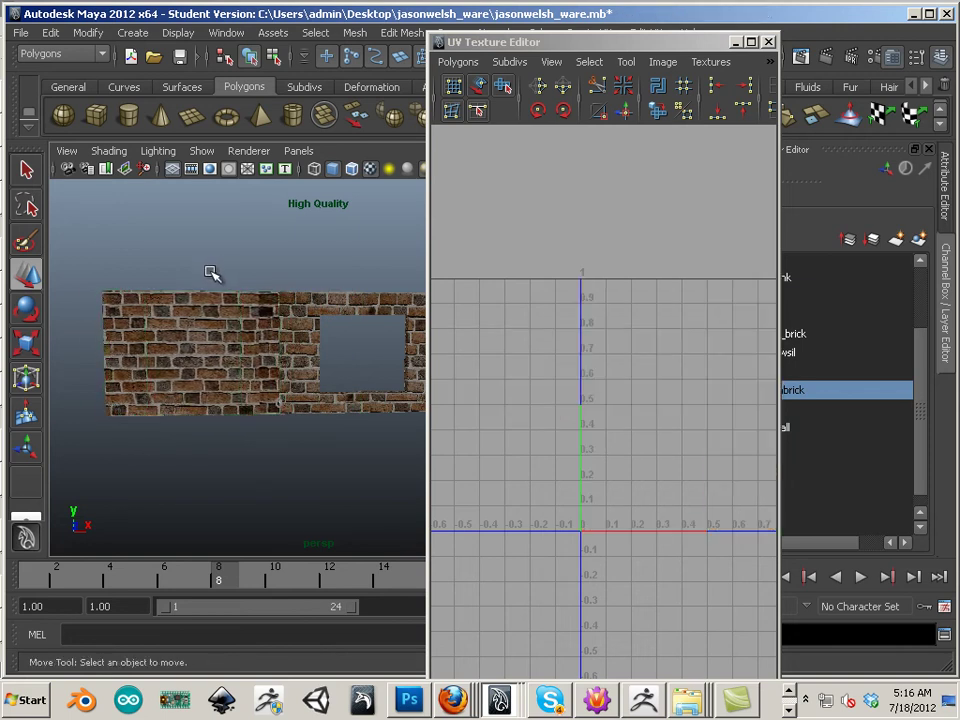
Select all UVs of the solid wall and move them right by about 0.55 UV units, inside the 0 to 1 texture square.
alt+right_drag(212, 273, 217, 272)
scroll(217, 272, up, 2)
click(197, 392)
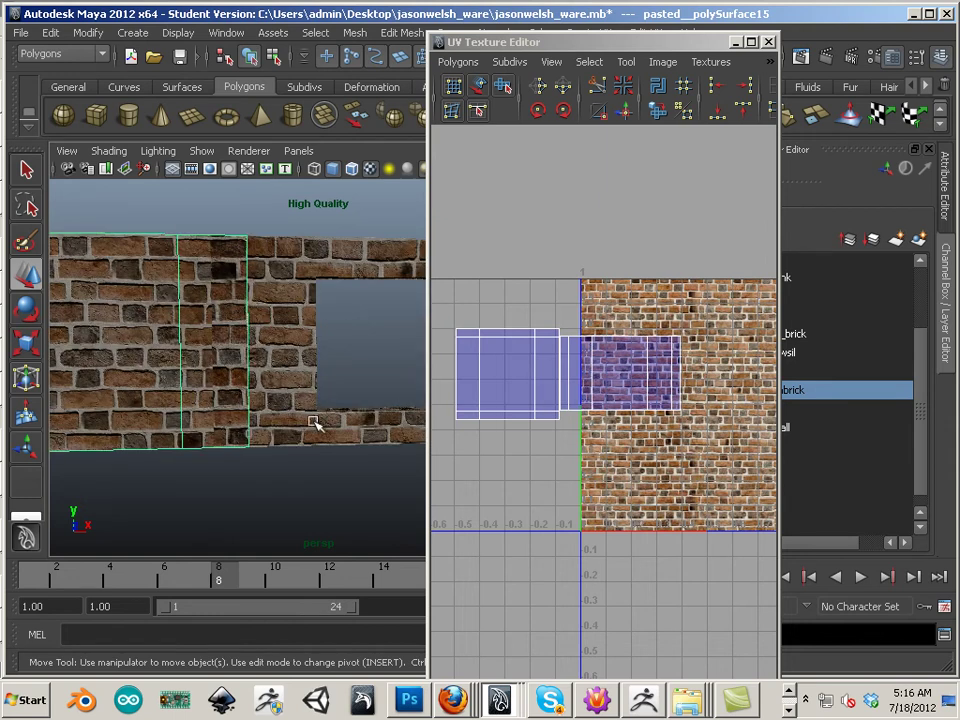
right_drag(553, 399, 624, 399)
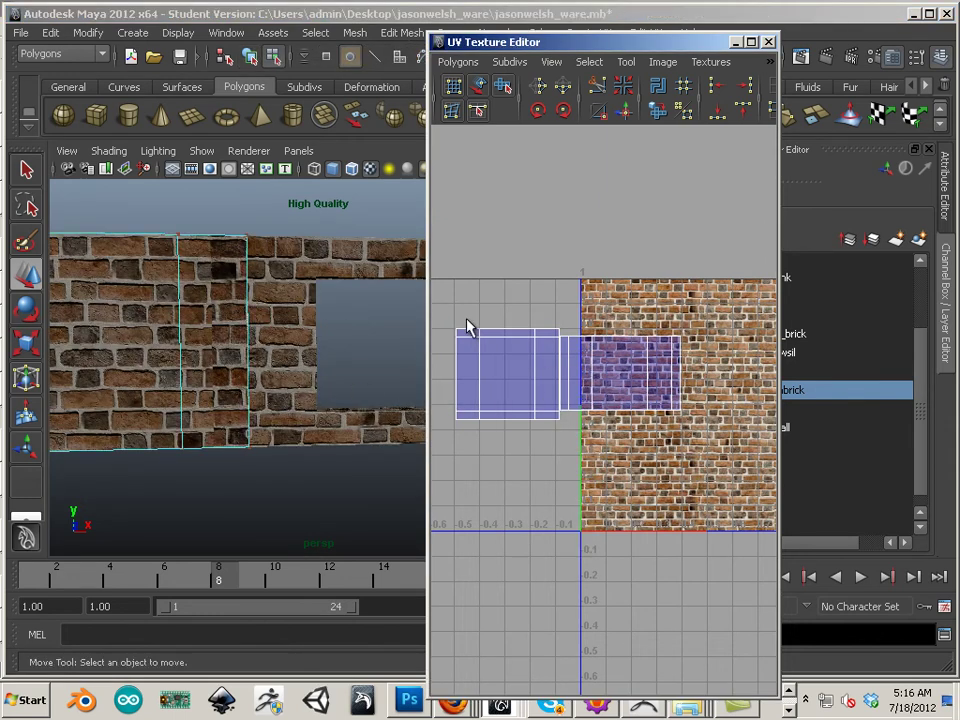
drag(437, 304, 549, 424)
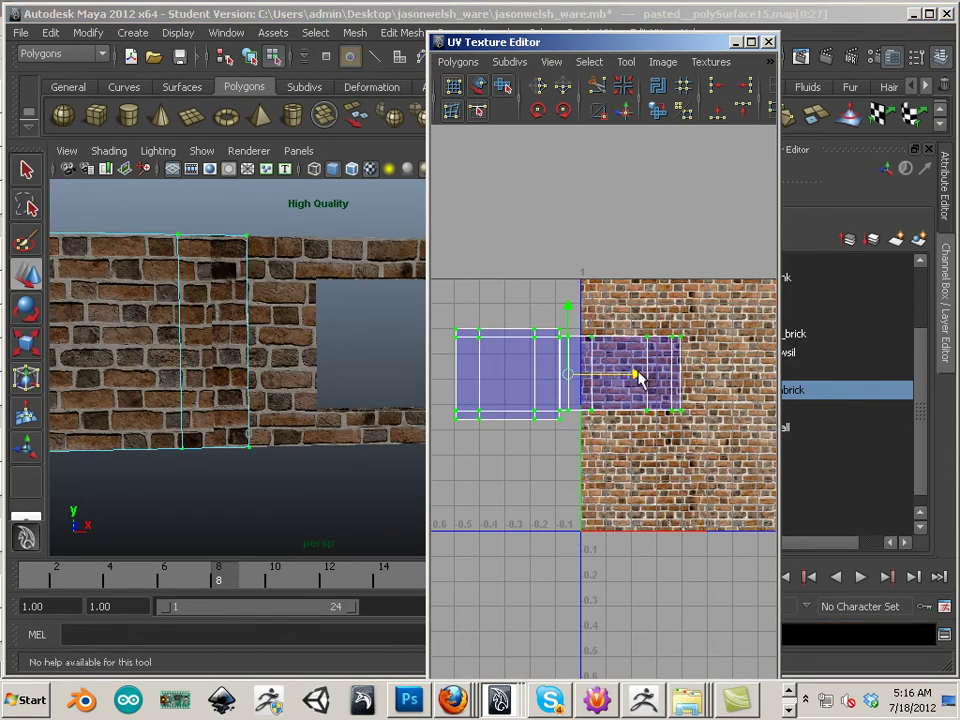
drag(638, 377, 779, 396)
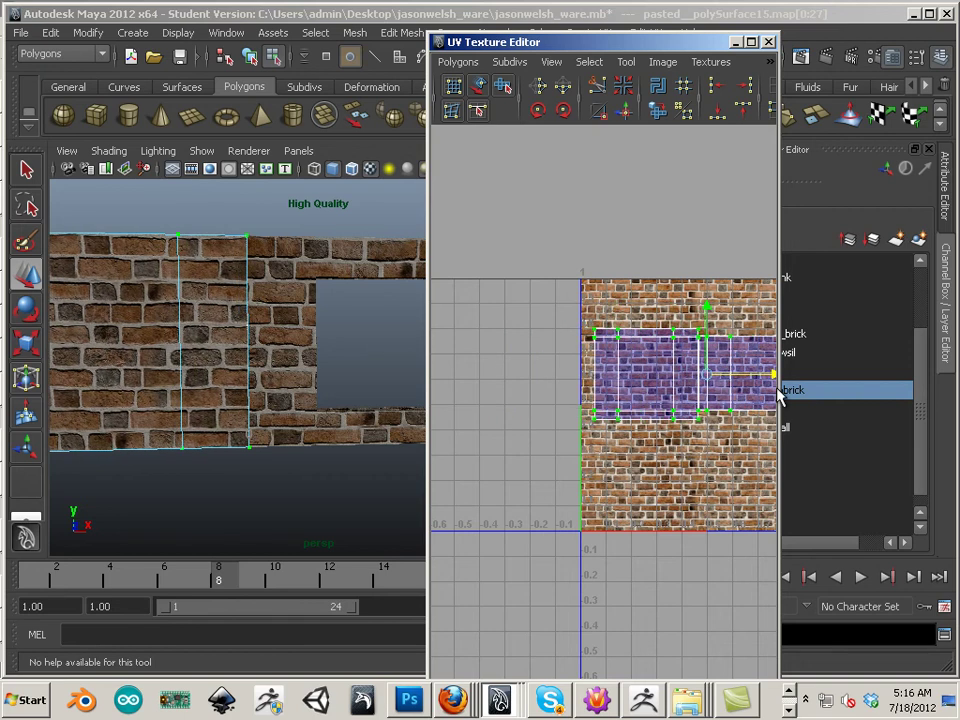
Clear the selection and examine the brick alignment at the seam between the two walls from several angles.
click(345, 483)
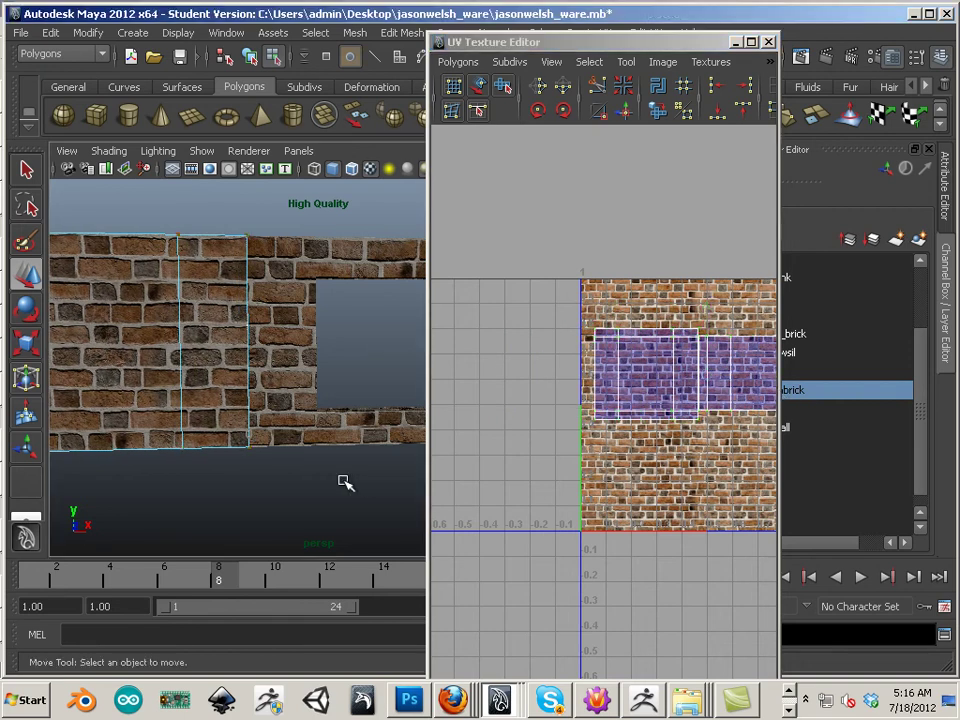
right_drag(276, 470, 277, 512)
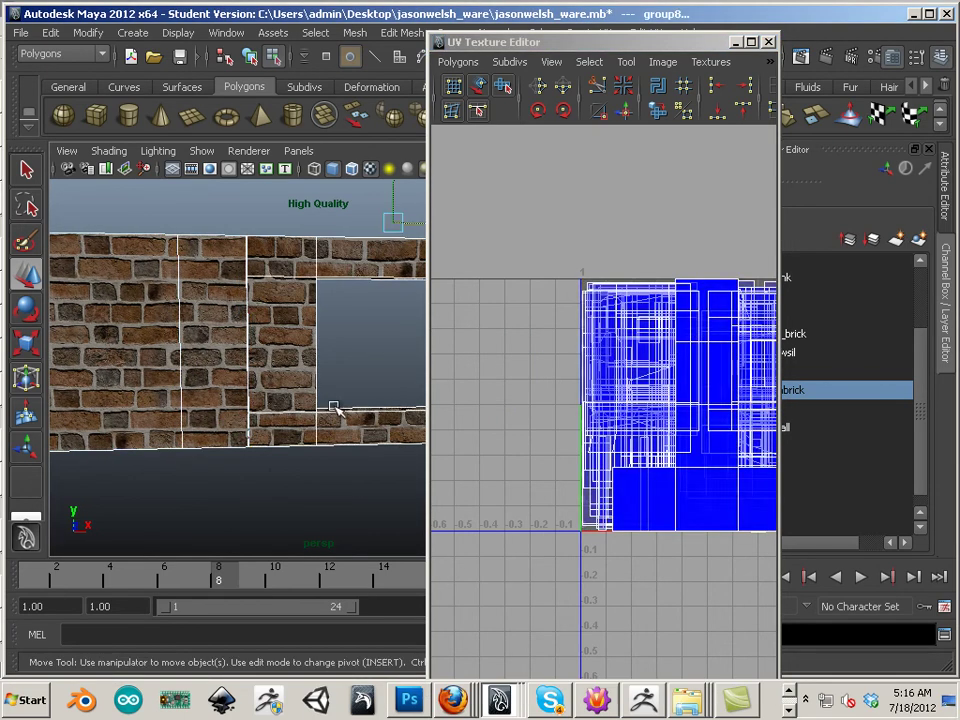
click(356, 374)
alt+right_drag(352, 459, 225, 443)
alt+middle_drag(243, 441, 234, 456)
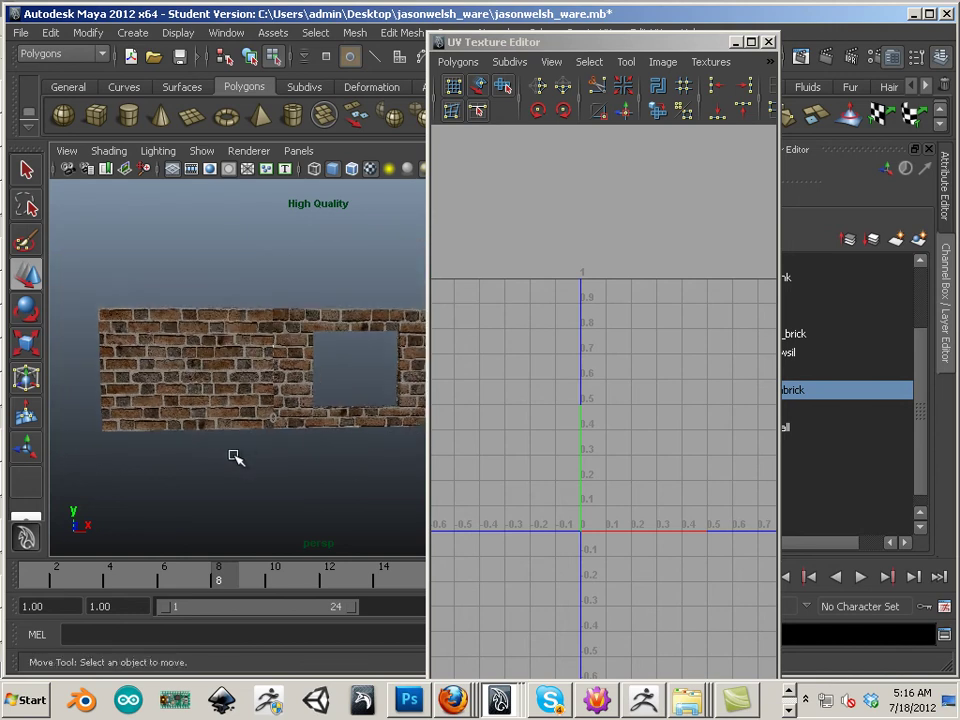
alt+drag(234, 456, 209, 450)
alt+right_drag(209, 450, 349, 478)
alt+middle_drag(349, 478, 368, 401)
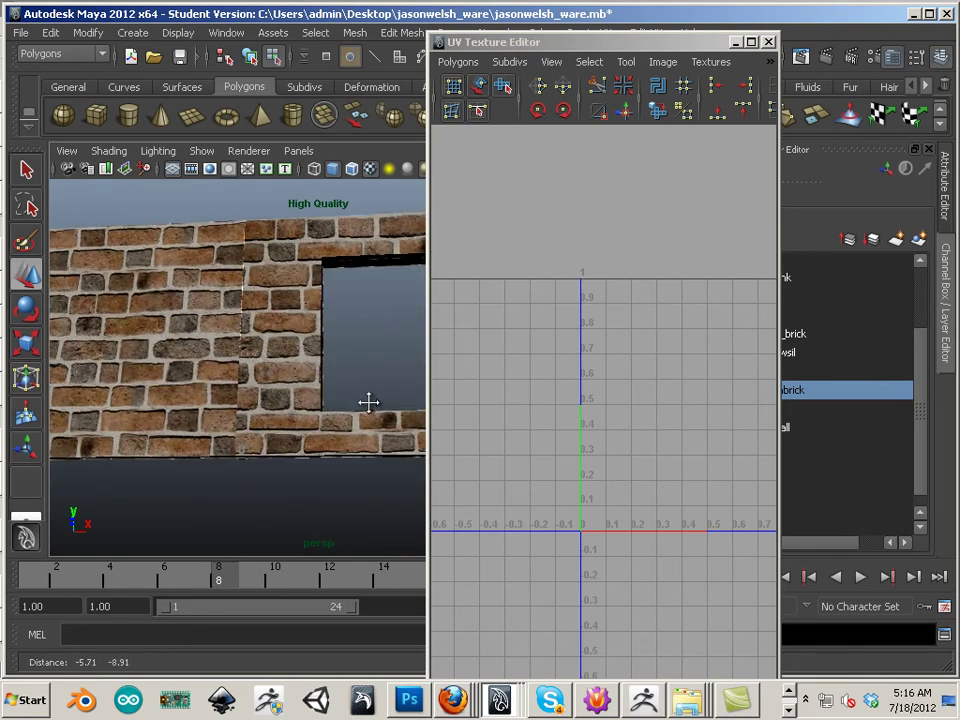
alt+drag(368, 401, 328, 480)
alt+right_drag(328, 480, 289, 482)
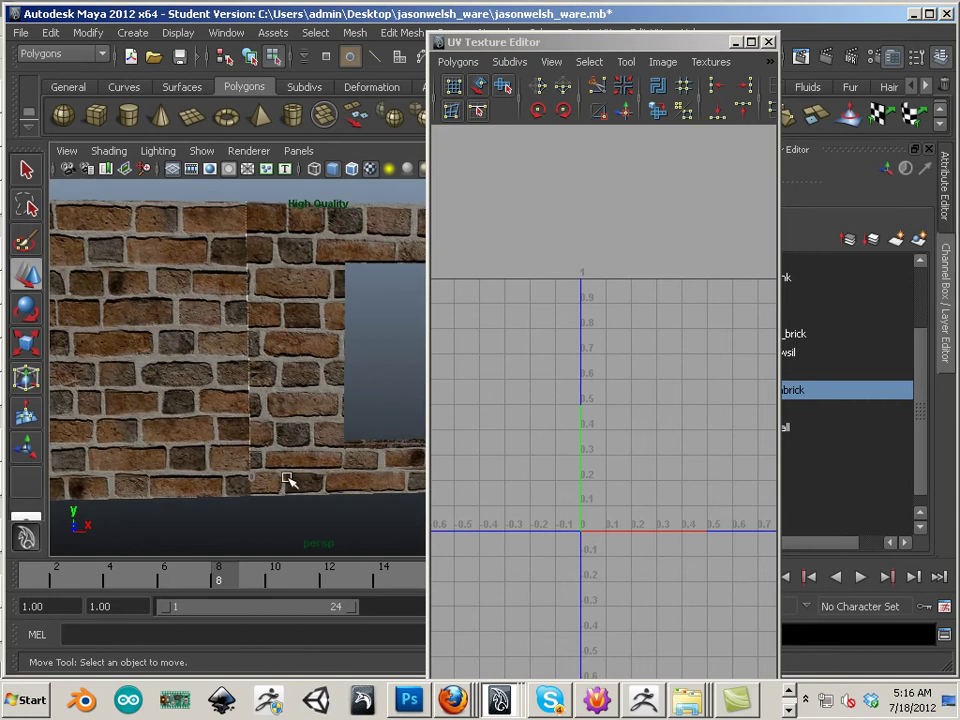
alt+drag(289, 482, 294, 469)
Select all UVs of the solid wall's shell and compare its mortar lines with the window wall's at the seam.
click(225, 430)
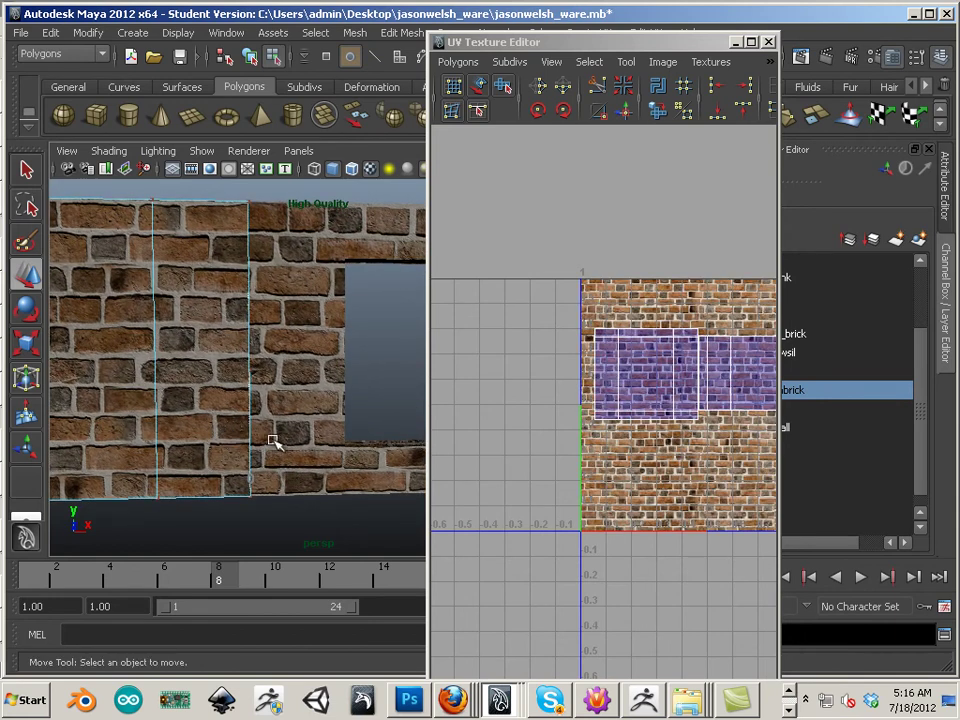
right_drag(199, 380, 272, 357)
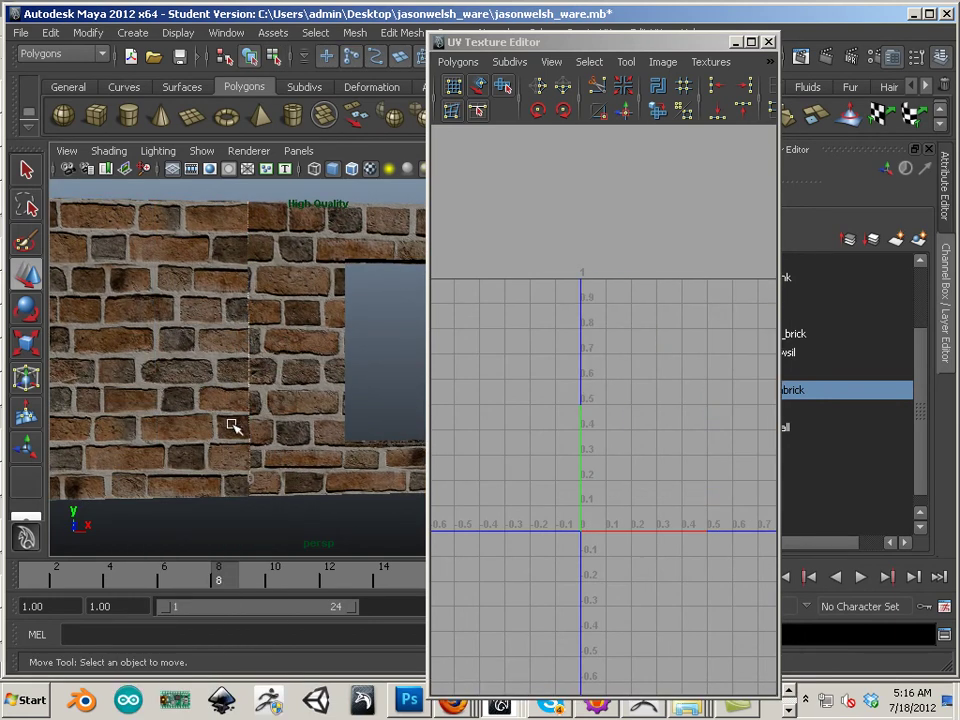
alt+right_drag(316, 517, 335, 472)
click(146, 403)
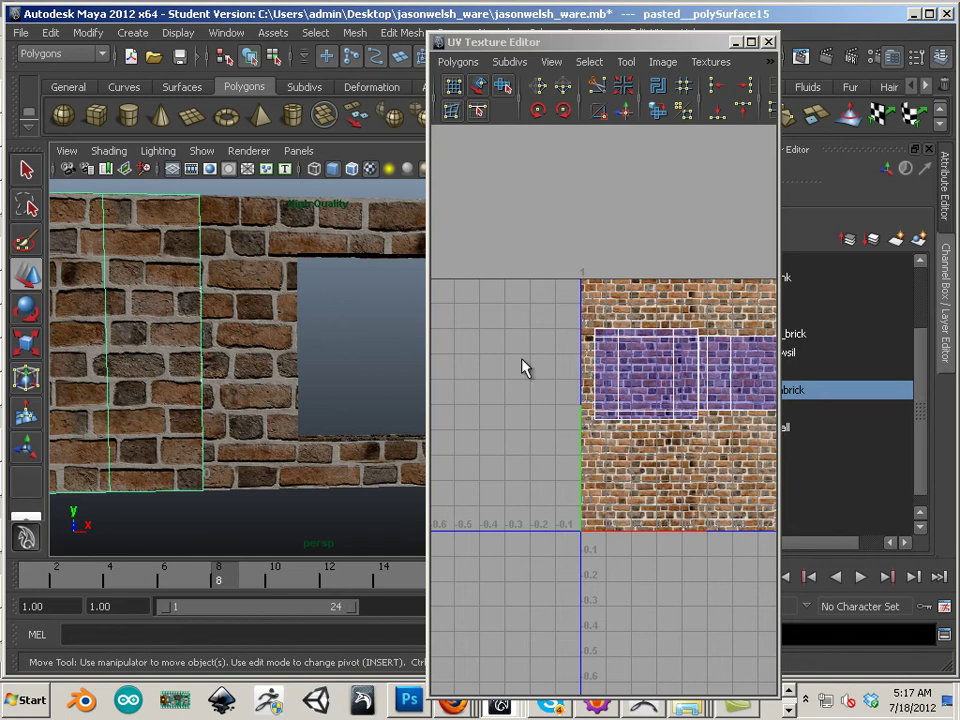
right_click(628, 375)
right_drag(630, 376, 688, 374)
alt+middle_drag(645, 394, 555, 413)
drag(474, 329, 758, 478)
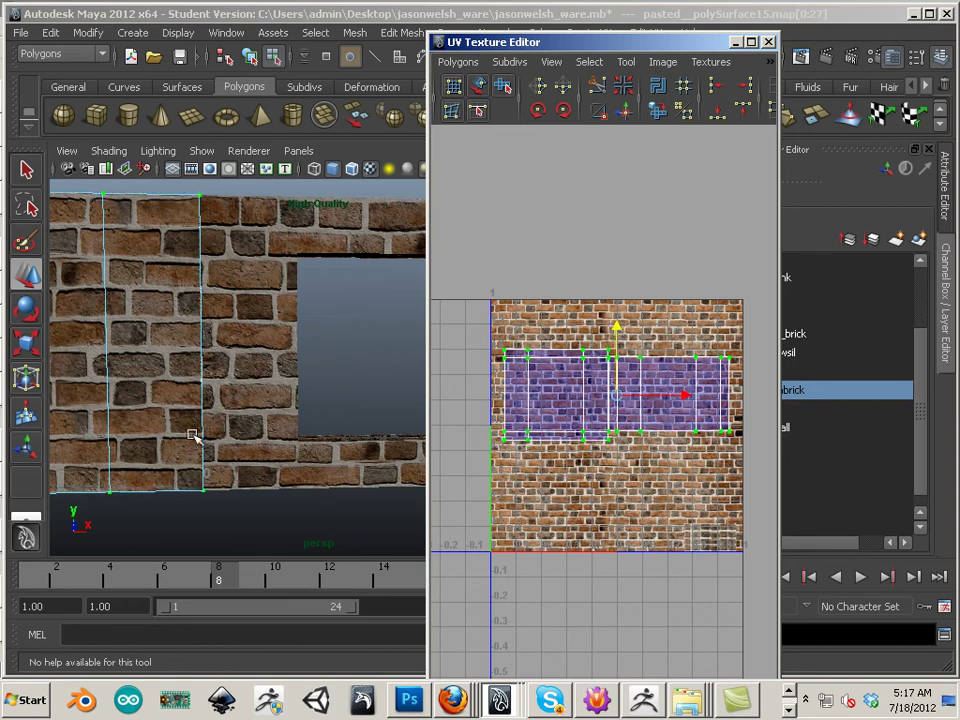
Move the solid wall as an object along X to about 82.67 cm, back beside the window wall's original side.
click(204, 519)
alt+right_drag(285, 497, 248, 328)
click(208, 360)
alt+middle_drag(255, 417, 174, 432)
drag(95, 432, 415, 453)
click(415, 453)
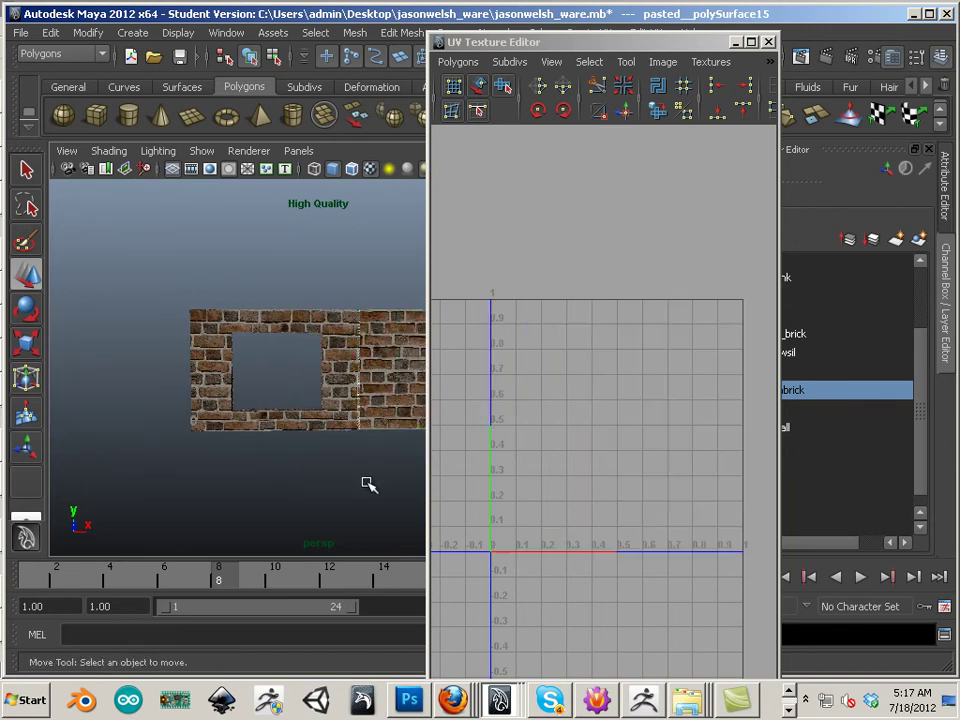
alt+middle_drag(368, 486, 222, 451)
click(236, 422)
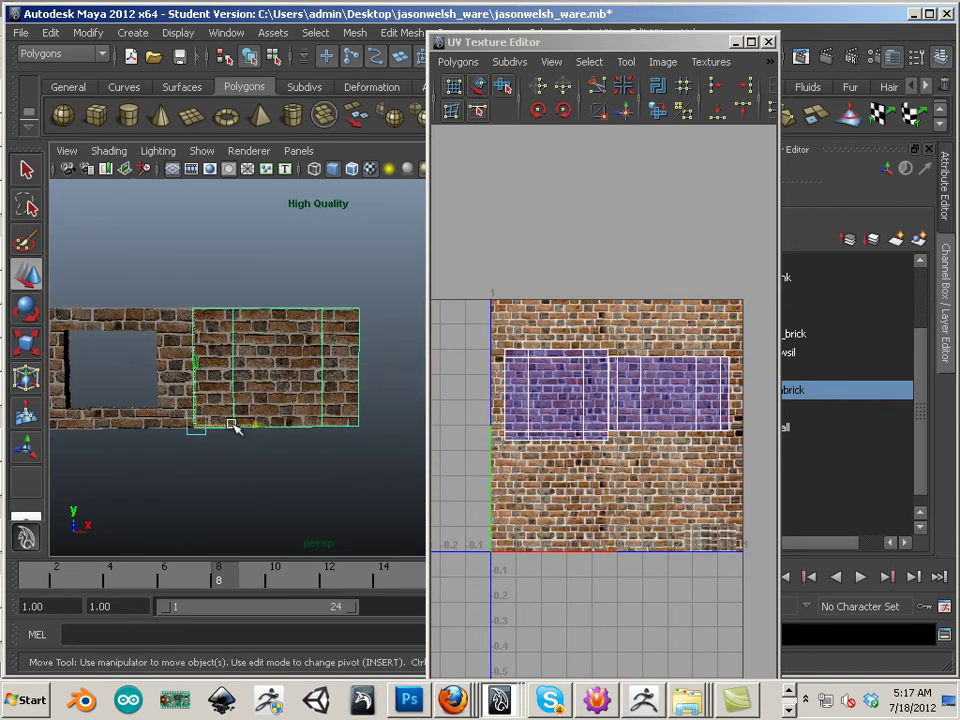
drag(251, 422, 255, 426)
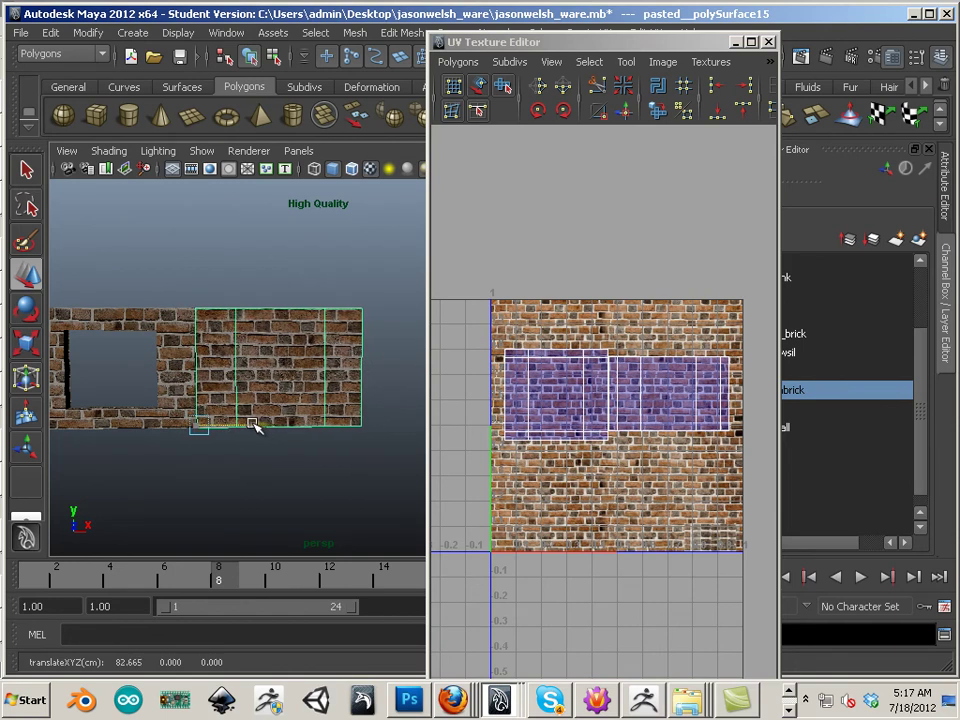
click(311, 459)
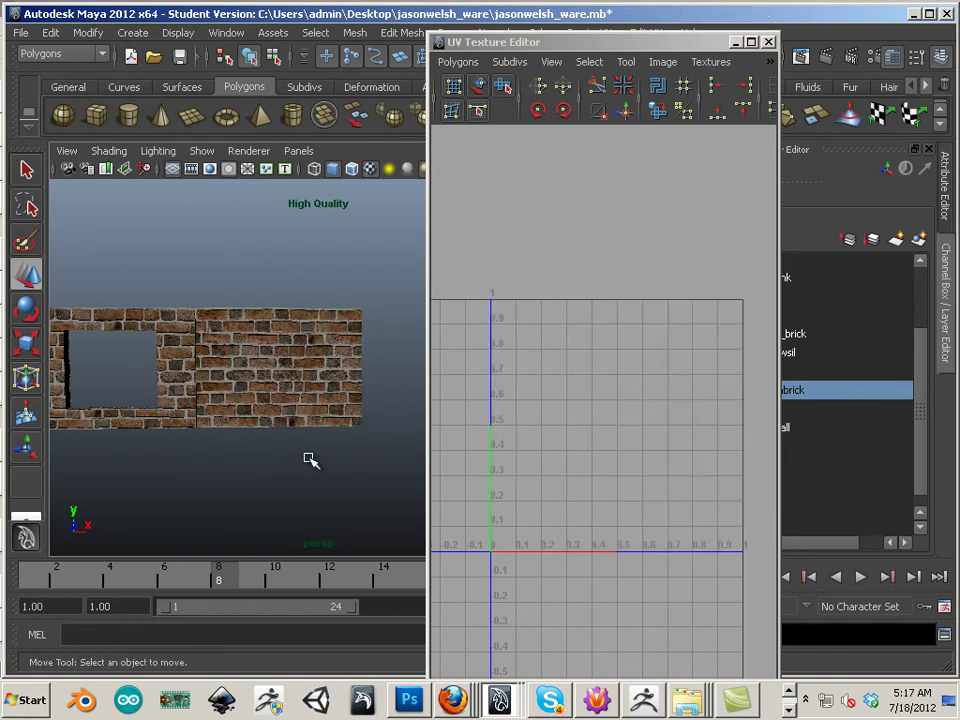
Frame both walls, move the UV Texture Editor window out of the way and view the walls at an angle.
key(a)
drag(652, 48, 955, 362)
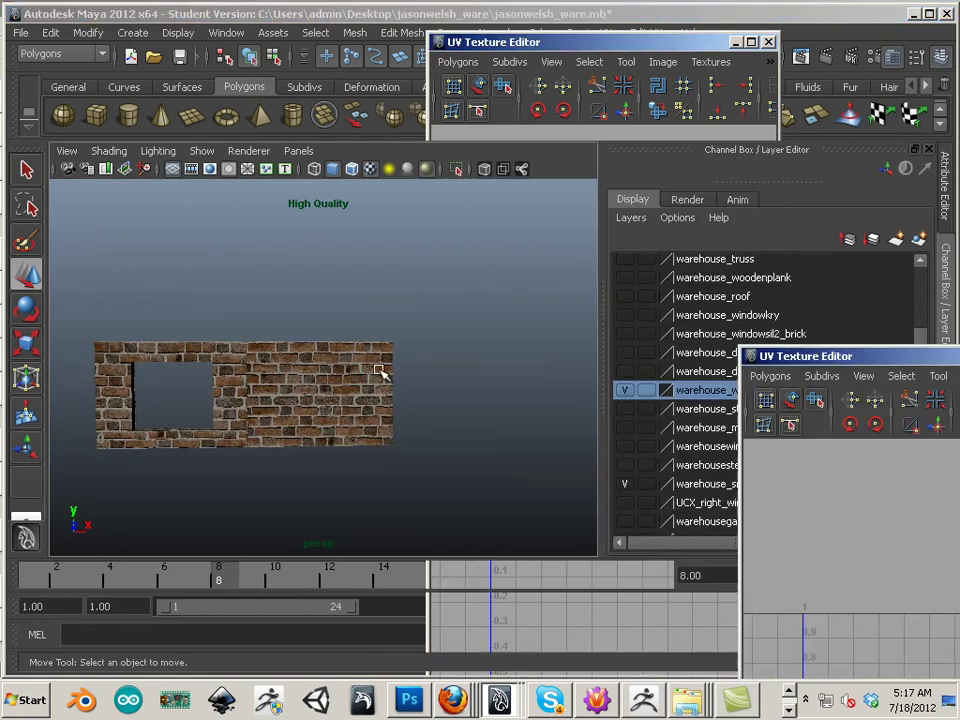
alt+drag(380, 372, 392, 321)
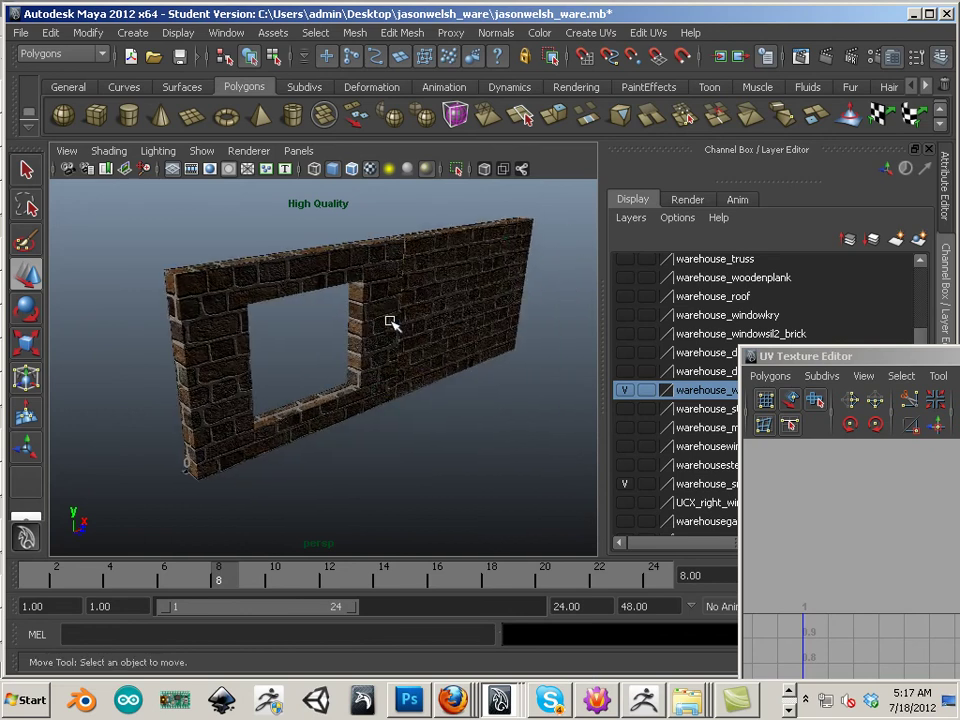
Snap the solid wall to the window wall's corner at 0, 0, 0 and put the UV Texture Editor away.
click(405, 388)
alt+drag(403, 439, 433, 383)
alt+right_drag(433, 383, 516, 437)
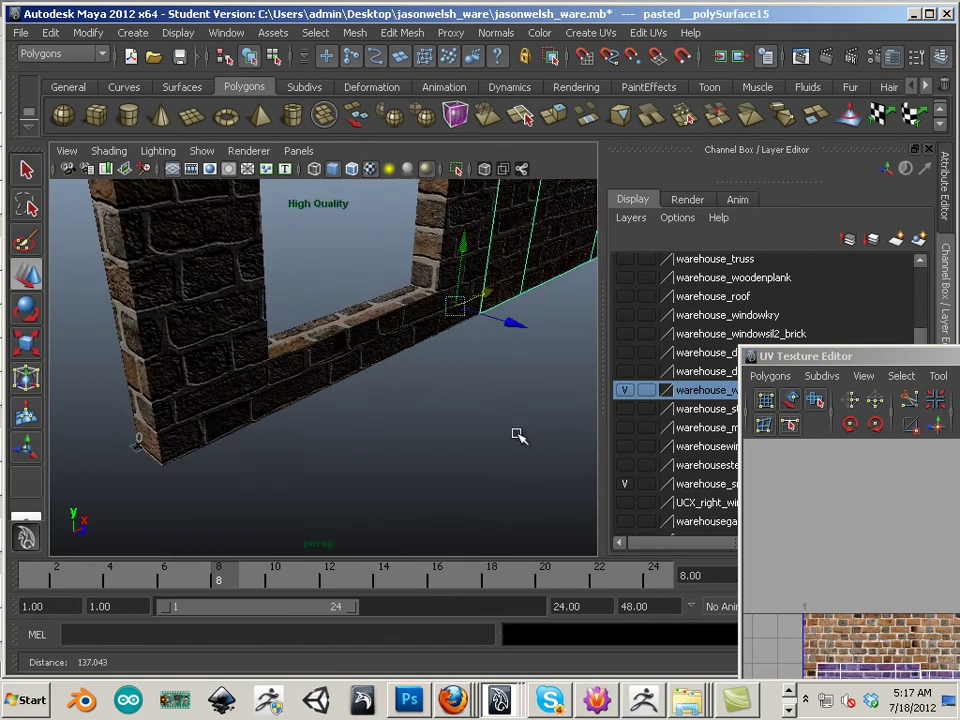
alt+drag(516, 437, 488, 430)
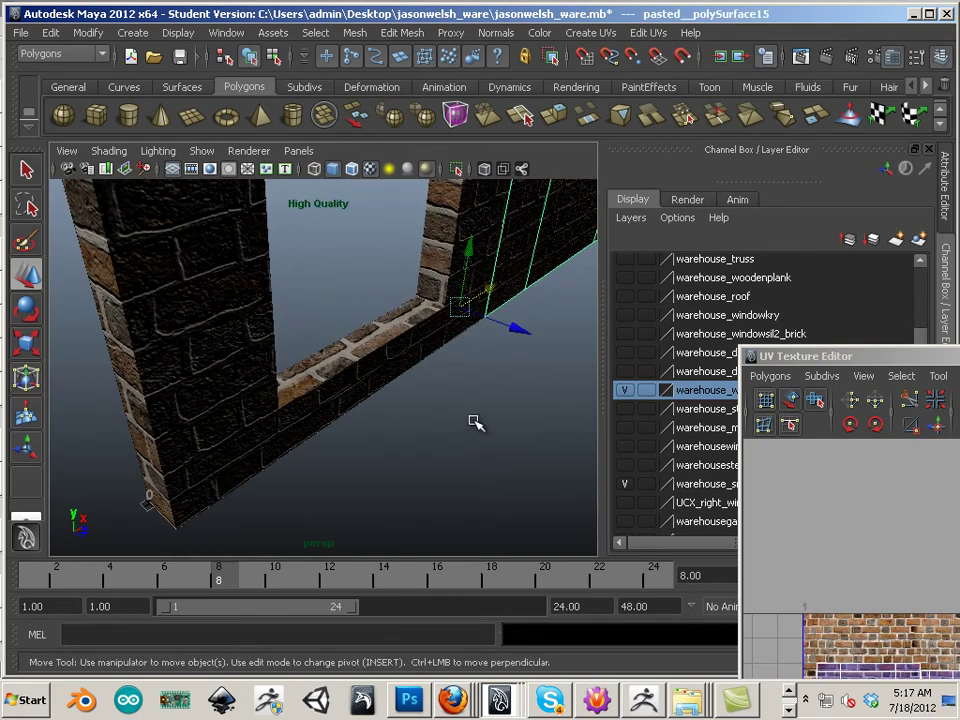
drag(461, 308, 157, 503)
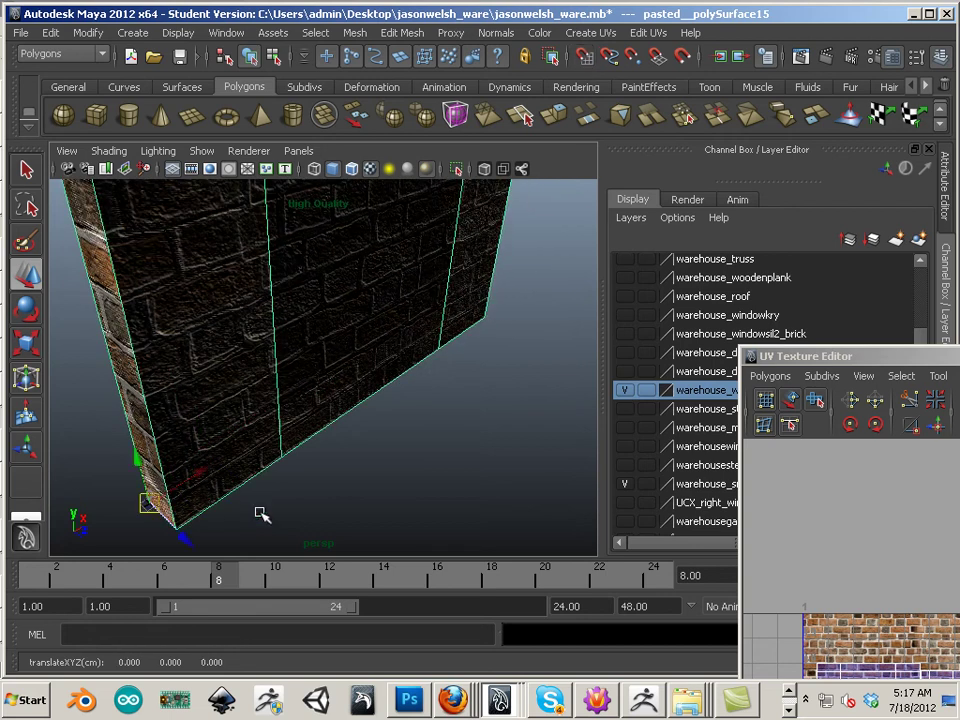
double_click(816, 362)
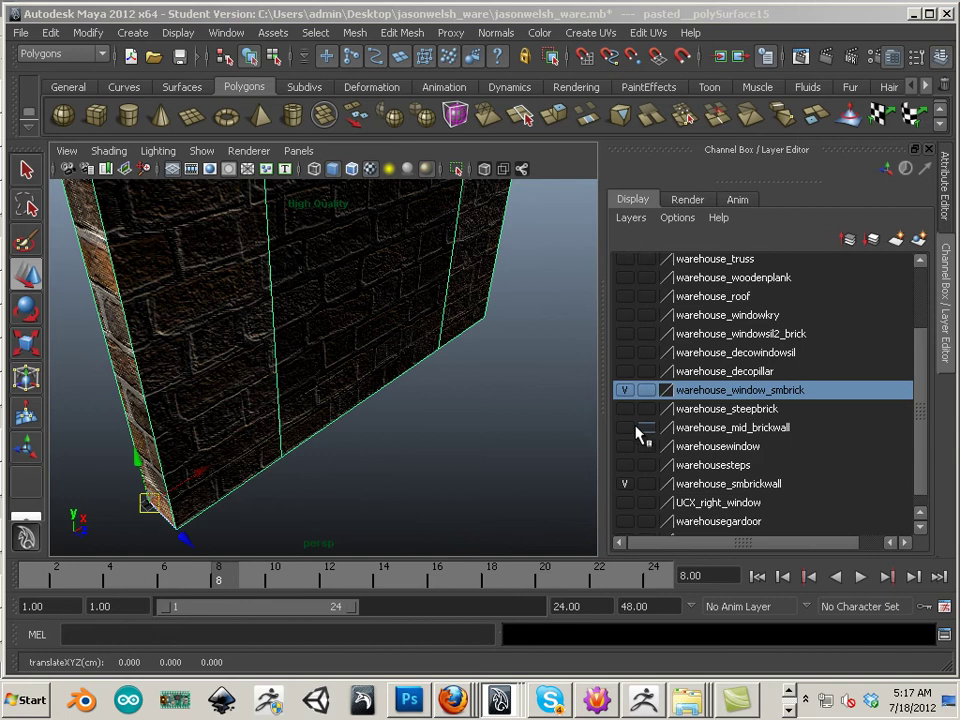
Hide the warehouse_window_smbrick layer and view the solid wall on its own from the front.
click(624, 390)
alt+right_drag(568, 401, 335, 388)
alt+drag(415, 398, 334, 399)
alt+right_drag(334, 399, 379, 405)
key(f)
alt+drag(437, 510, 403, 470)
alt+right_drag(402, 472, 306, 393)
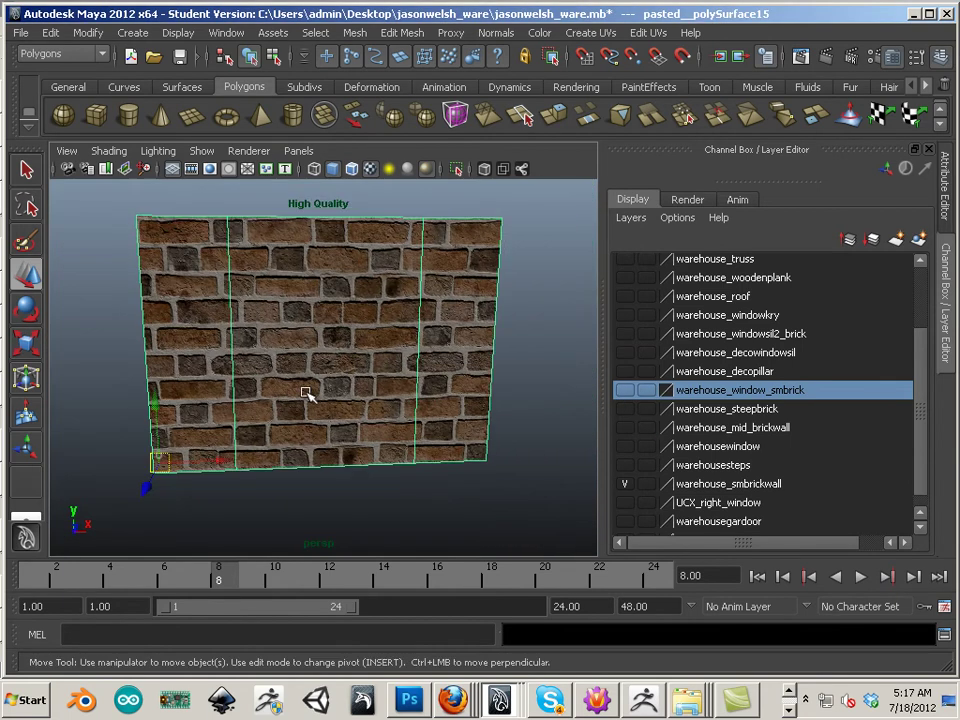
Export the selected solid wall as FBX over warehouse_sm_brickwall.fbx in the Meshes folder and deselect the wall.
click(21, 33)
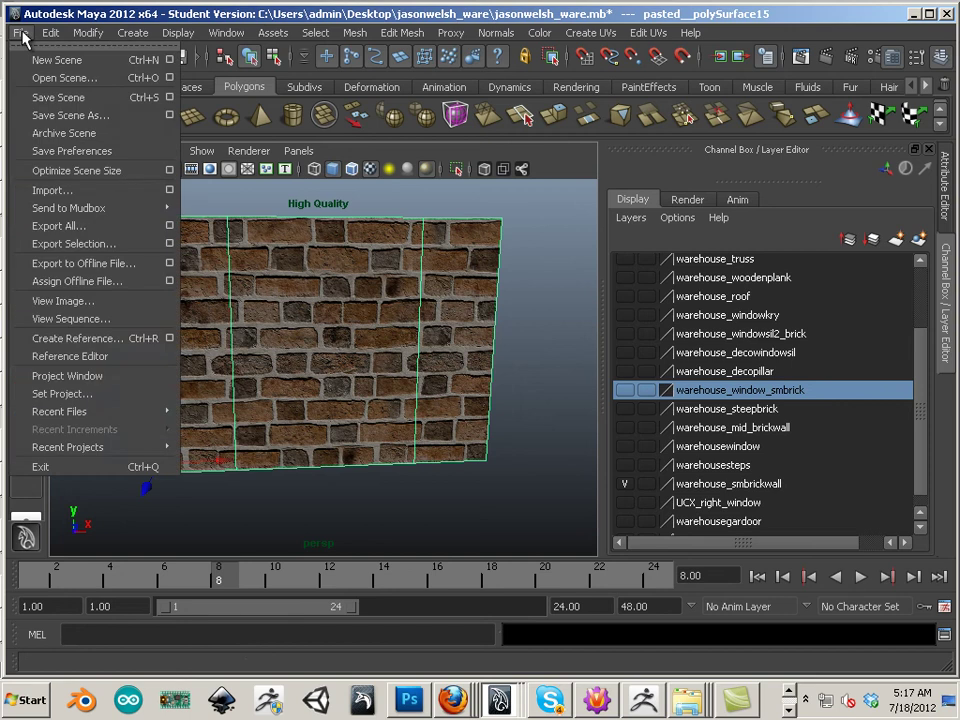
click(121, 248)
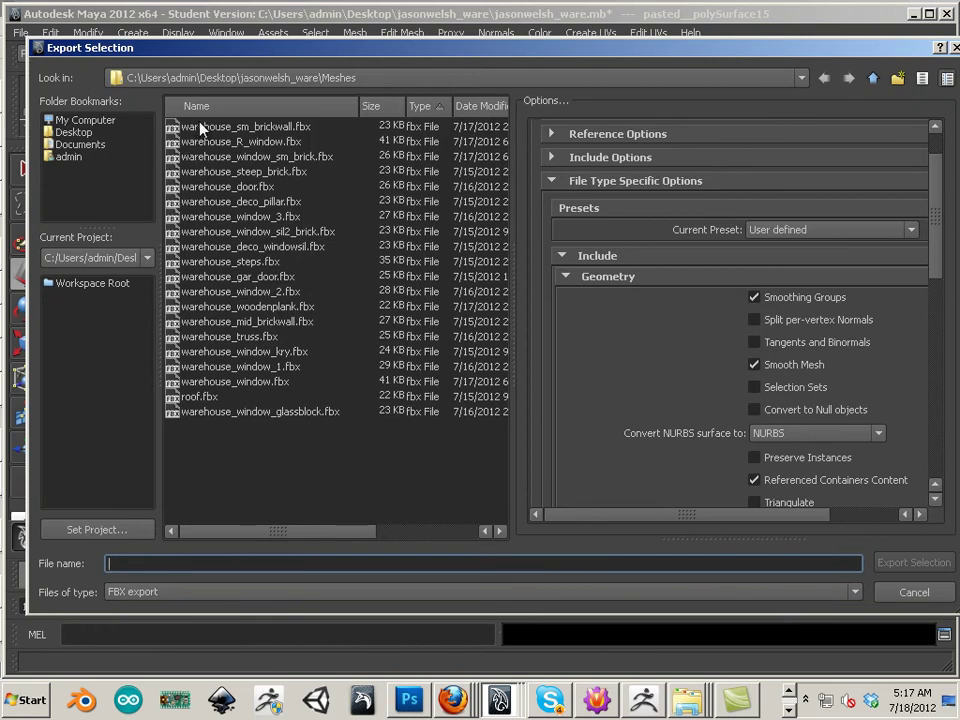
click(240, 128)
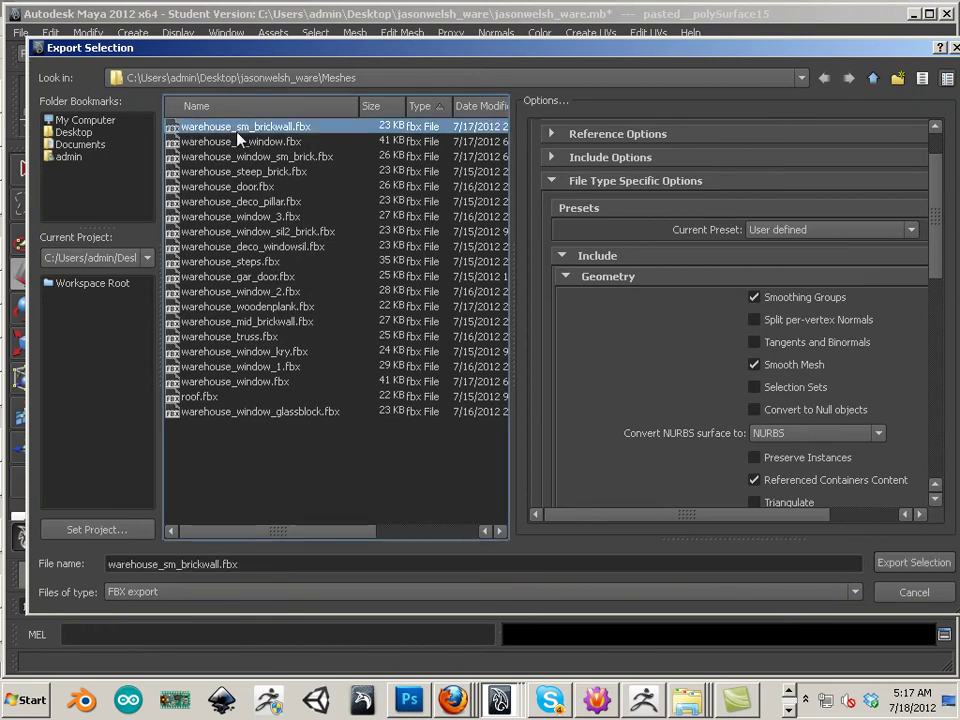
click(903, 565)
click(465, 360)
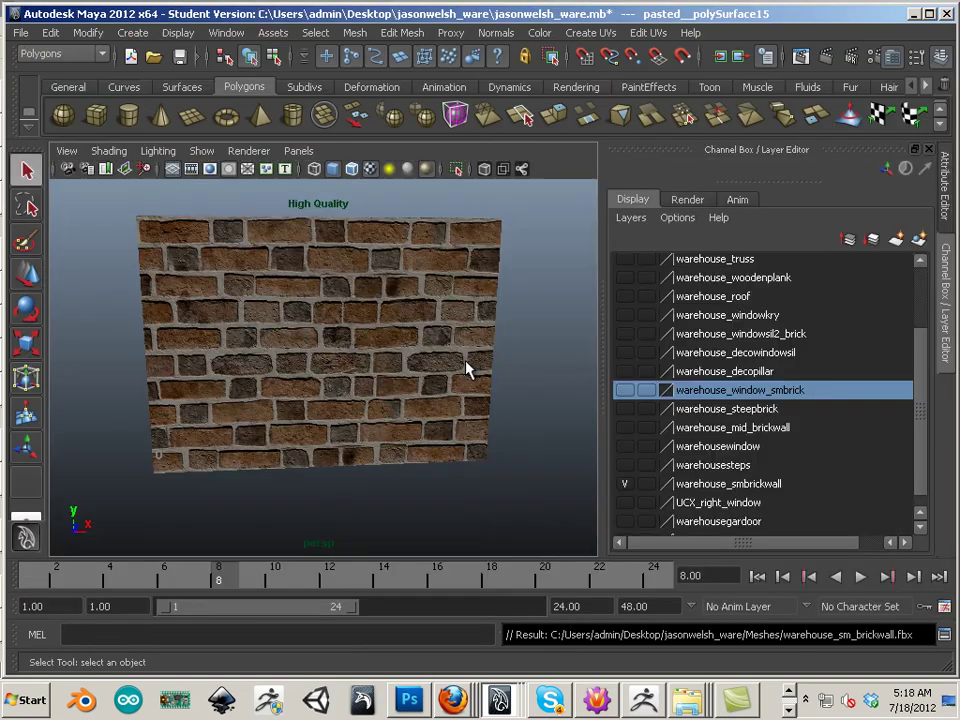
Switch to the Unreal Development Kit, reimport the warehouse_sm_brickwall static mesh and move the Content Browser out of the way.
key(alt+Tab)
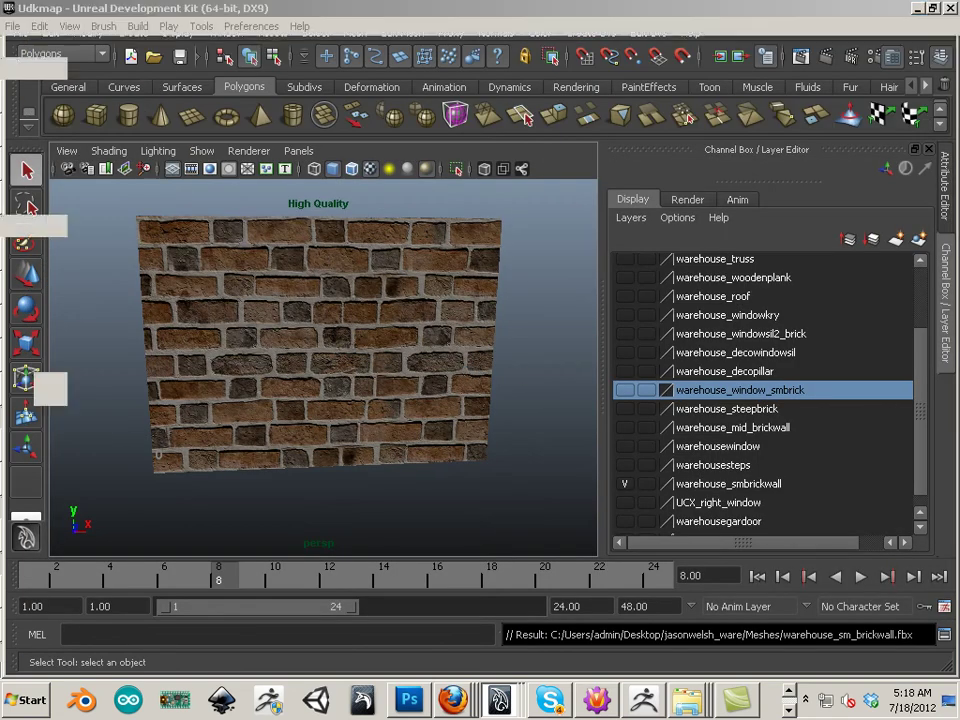
mouse_move(120, 8)
mouse_down()
mouse_move(155, 28)
mouse_move(359, 27)
mouse_up()
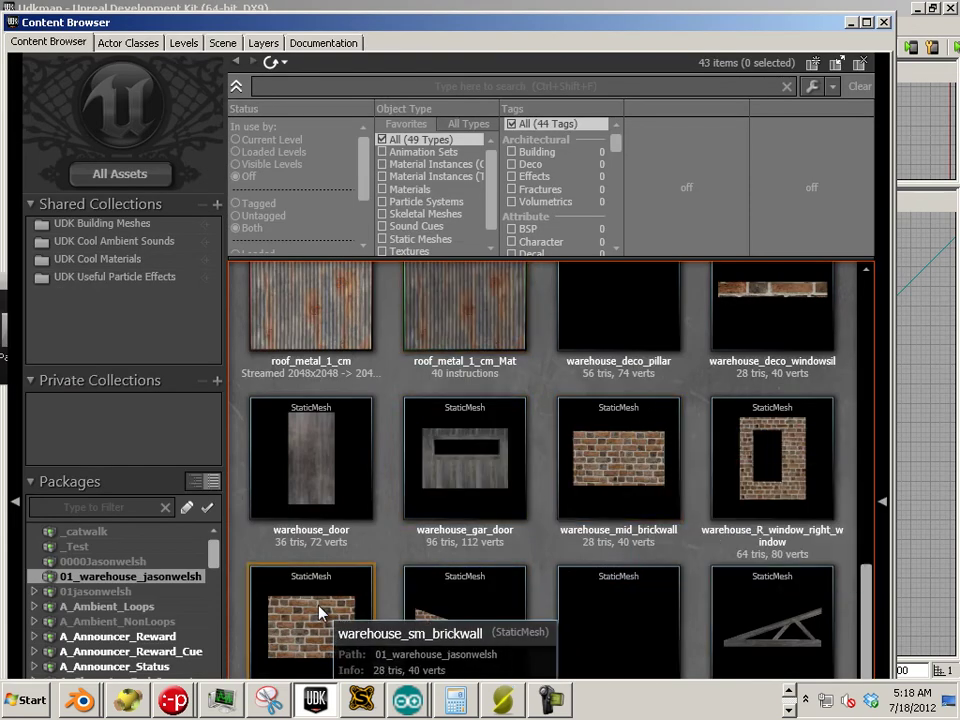
right_click(320, 612)
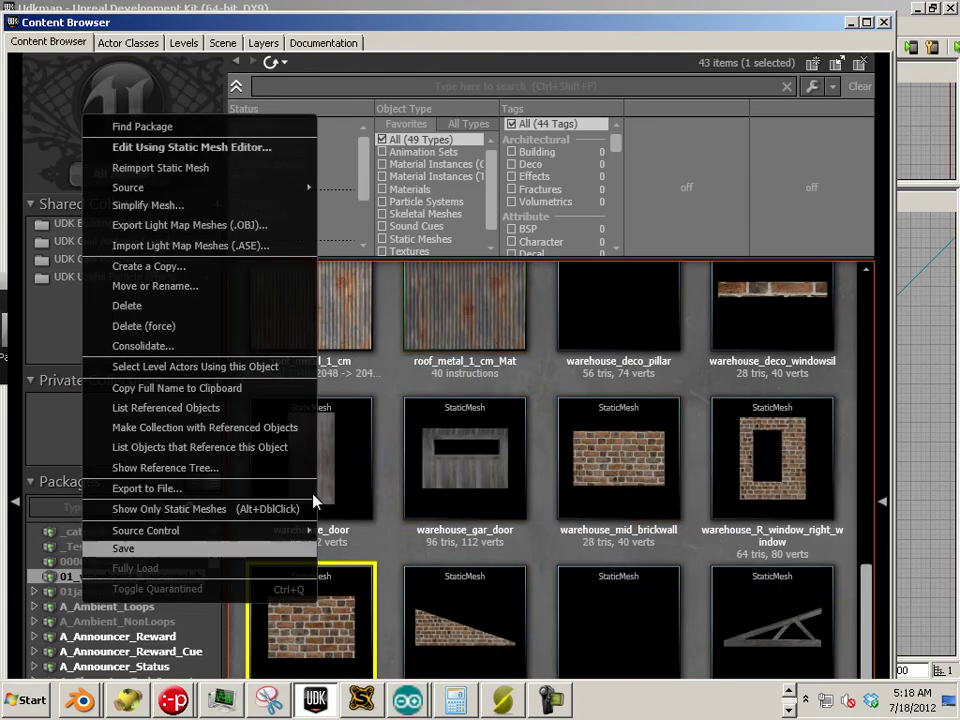
click(236, 167)
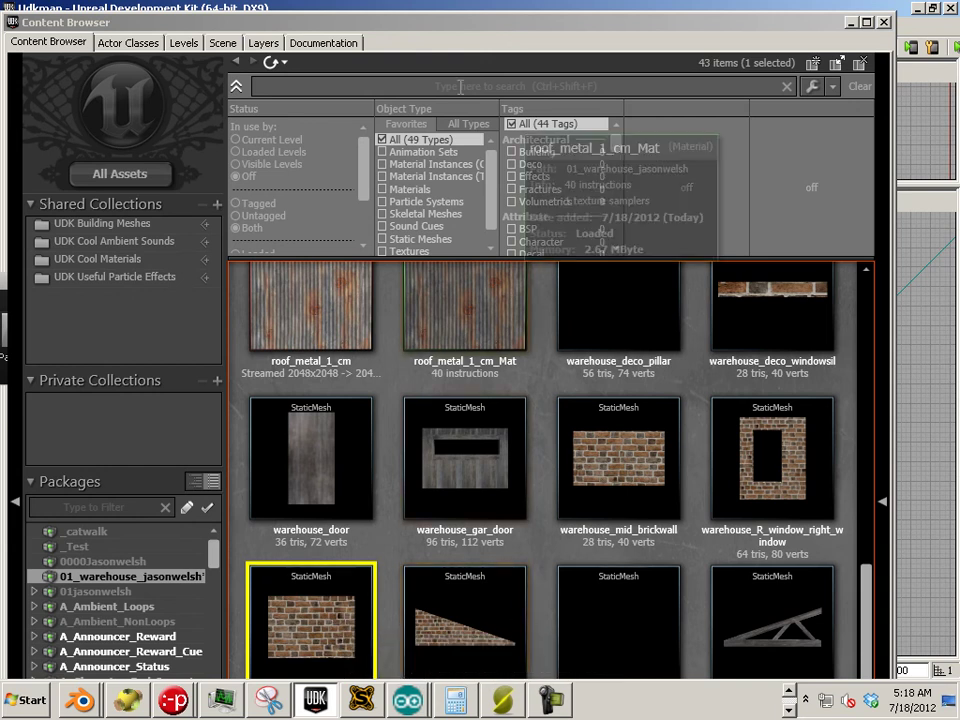
click(404, 25)
drag(404, 25, 959, 25)
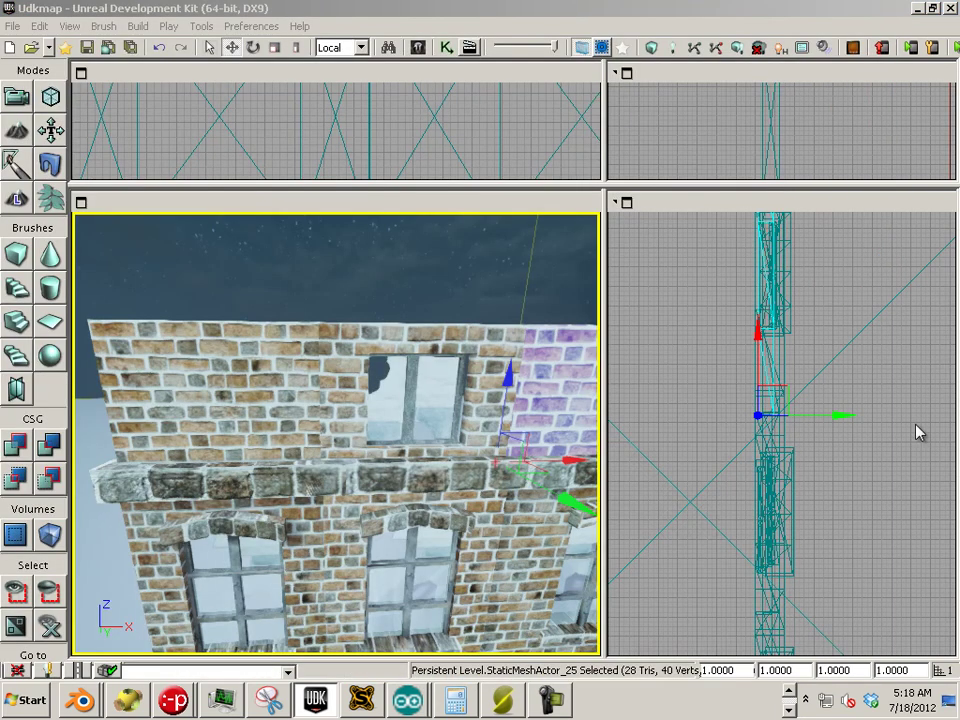
Nudge the upper solid wall beside the window wall slightly along X and view the whole building facade.
click(311, 282)
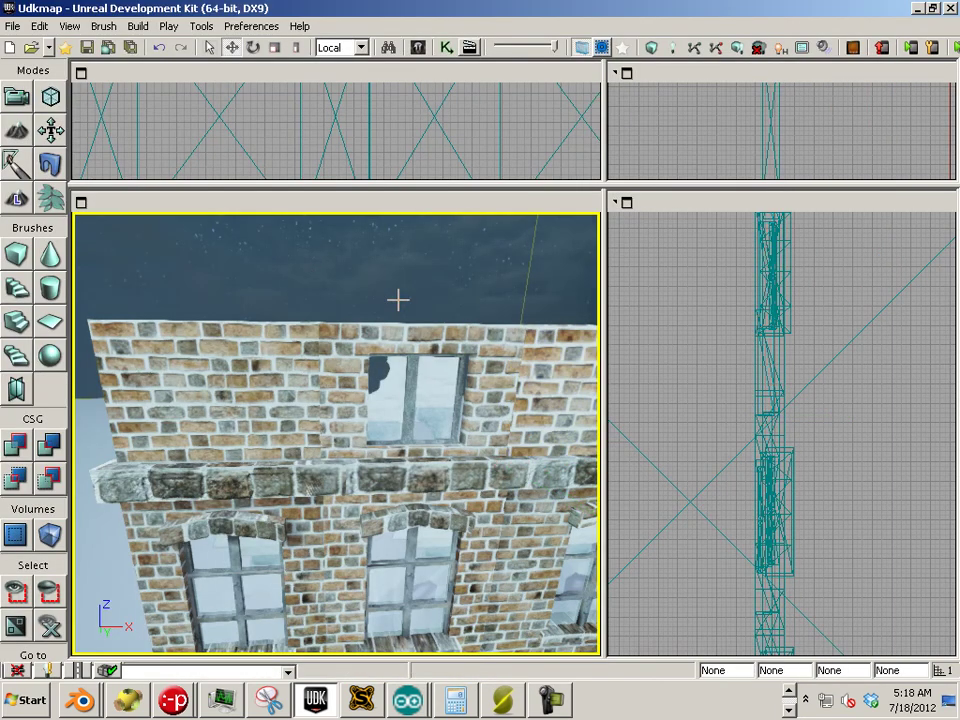
click(554, 420)
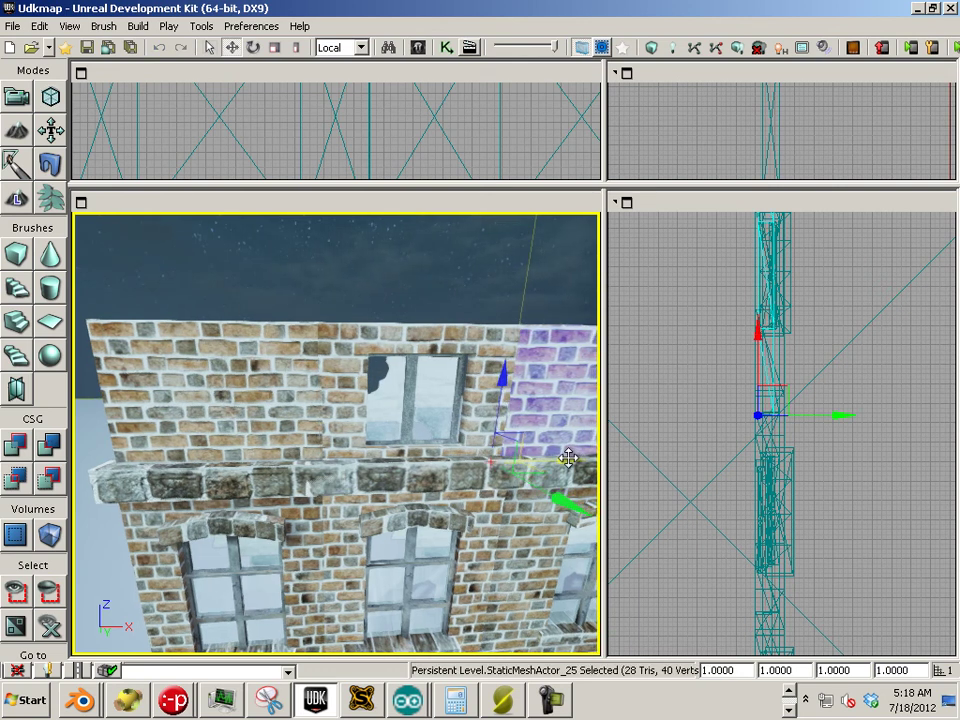
drag(568, 458, 560, 459)
mouse_move(405, 522)
mouse_down()
mouse_move(481, 592)
mouse_move(486, 557)
mouse_move(405, 525)
mouse_up()
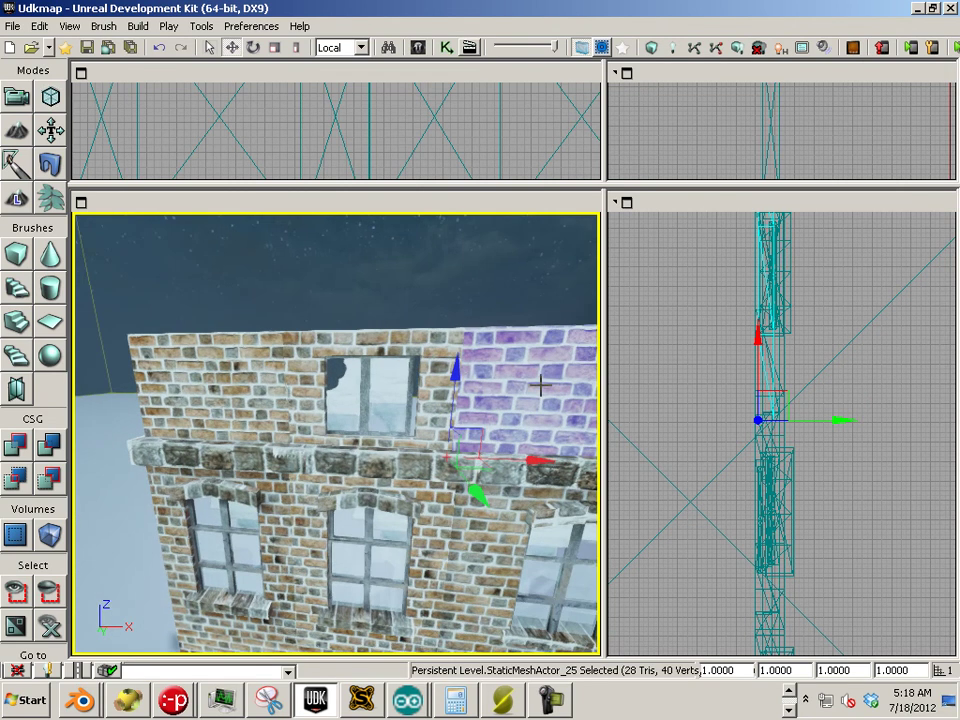
scroll(549, 405, down, 2)
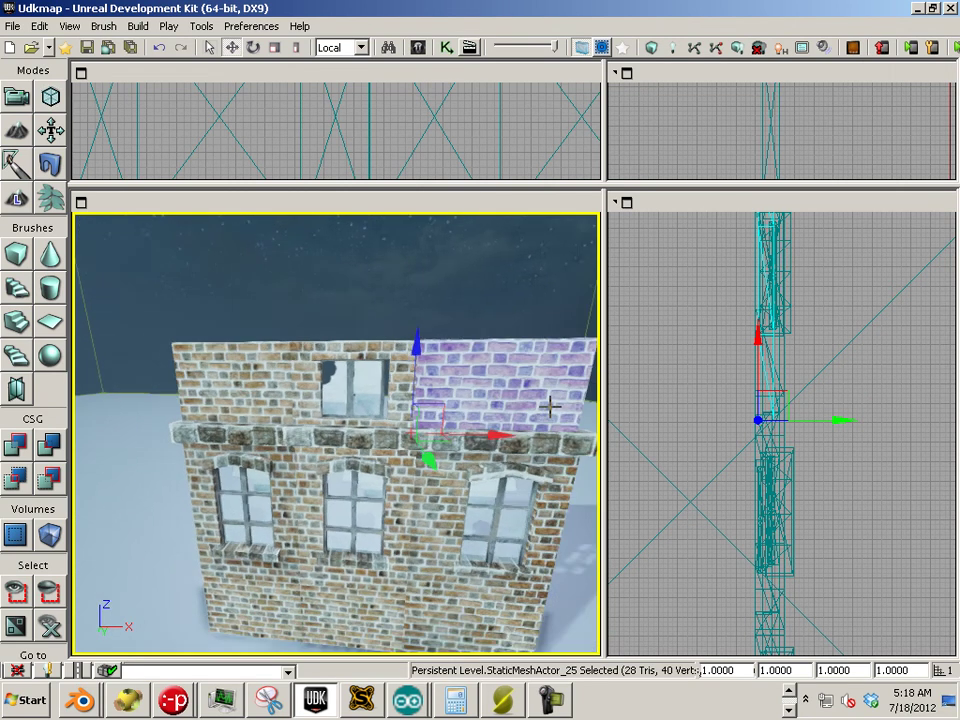
mouse_move(550, 406)
mouse_down()
mouse_move(566, 390)
mouse_move(566, 408)
mouse_up()
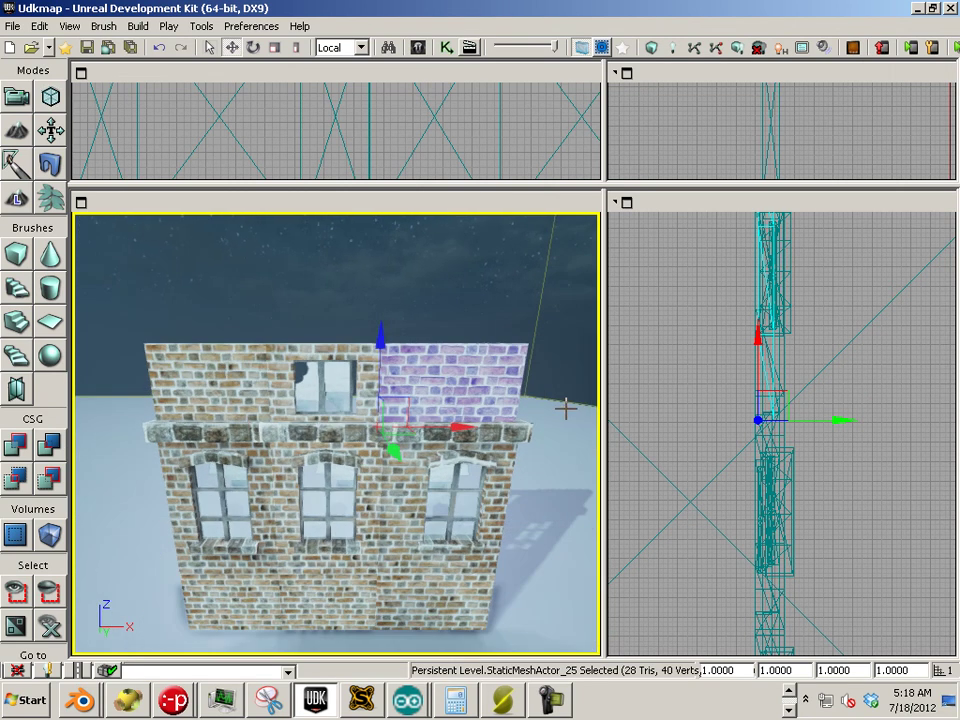
Pull the upper right solid wall away along X and slide the upper left one into its place beside the window wall.
click(214, 405)
click(461, 403)
drag(464, 427, 647, 441)
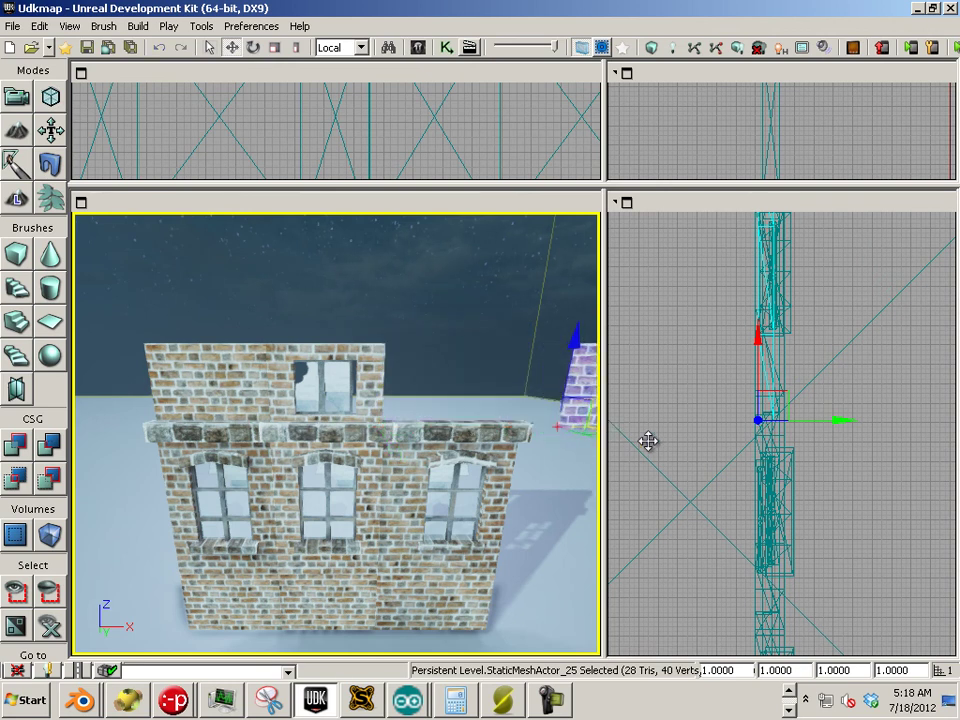
click(262, 390)
drag(254, 425, 462, 428)
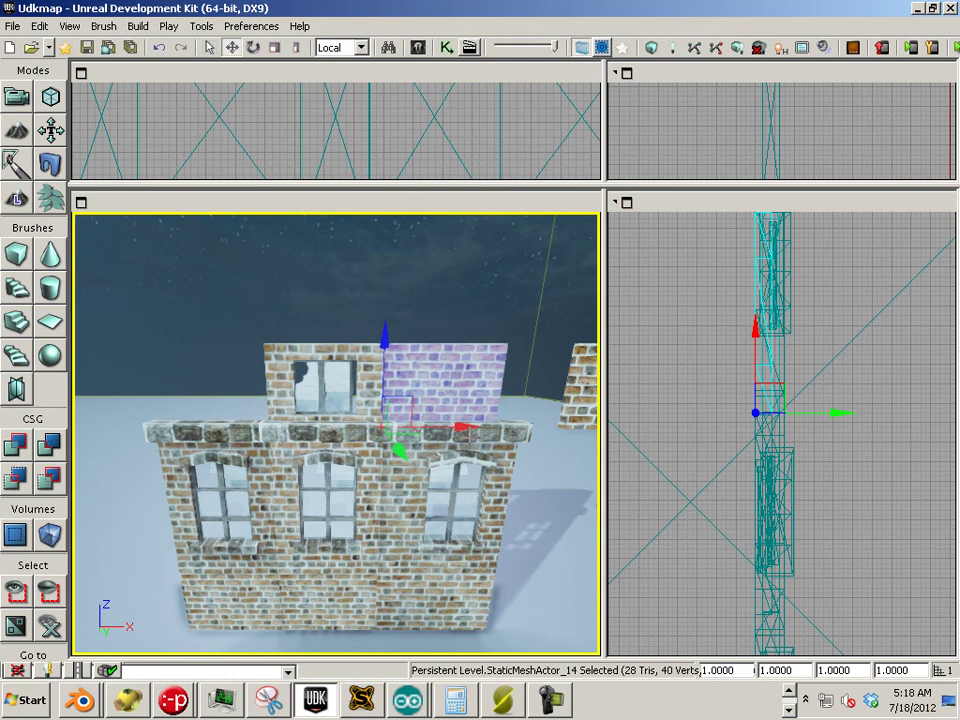
Undo the moves of the upper solid walls and view the facade from an angle.
key(ctrl+z)
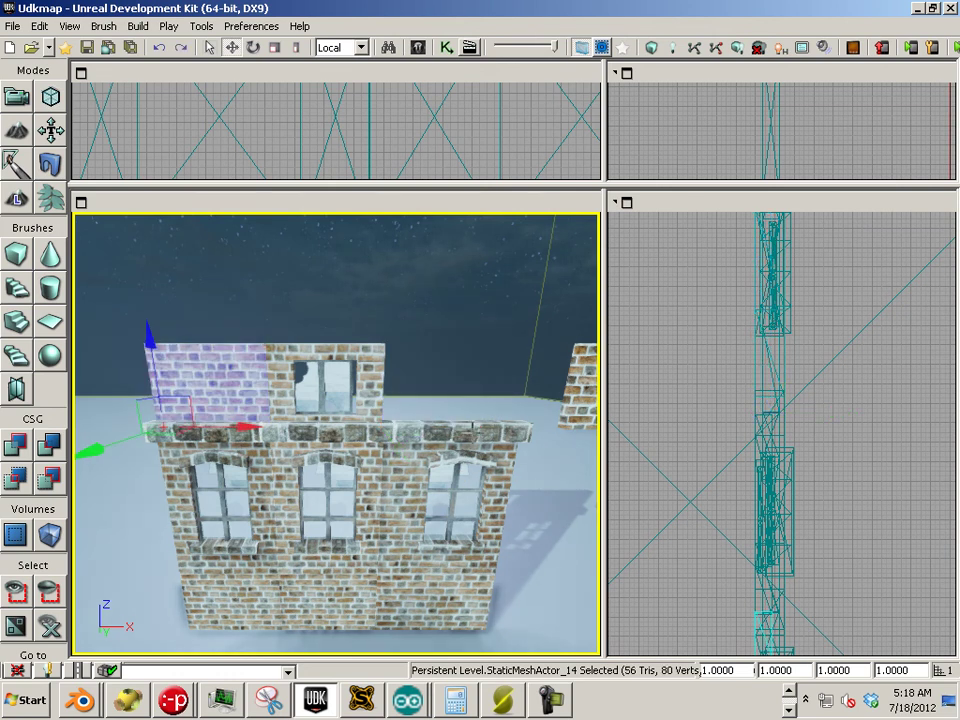
drag(517, 411, 403, 416)
click(533, 398)
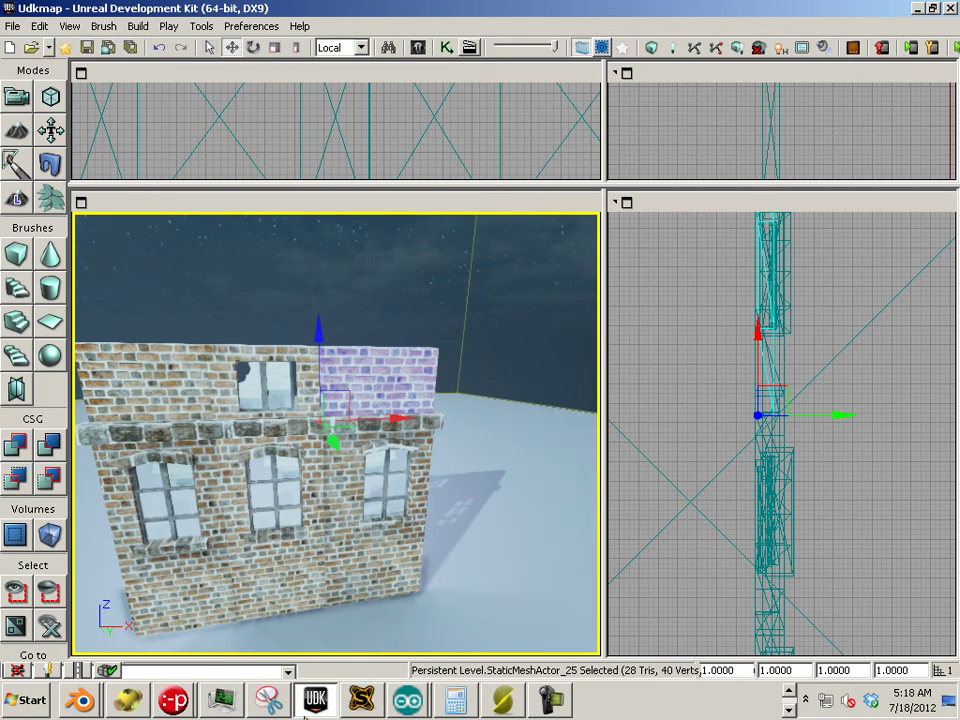
Switch to the jasonwelsh_ware.mb scene in Maya, hide the warehouse_smbrickwall layer and show the warehouse_mid_brickwall and warehouse_window_smbrick layers.
click(789, 710)
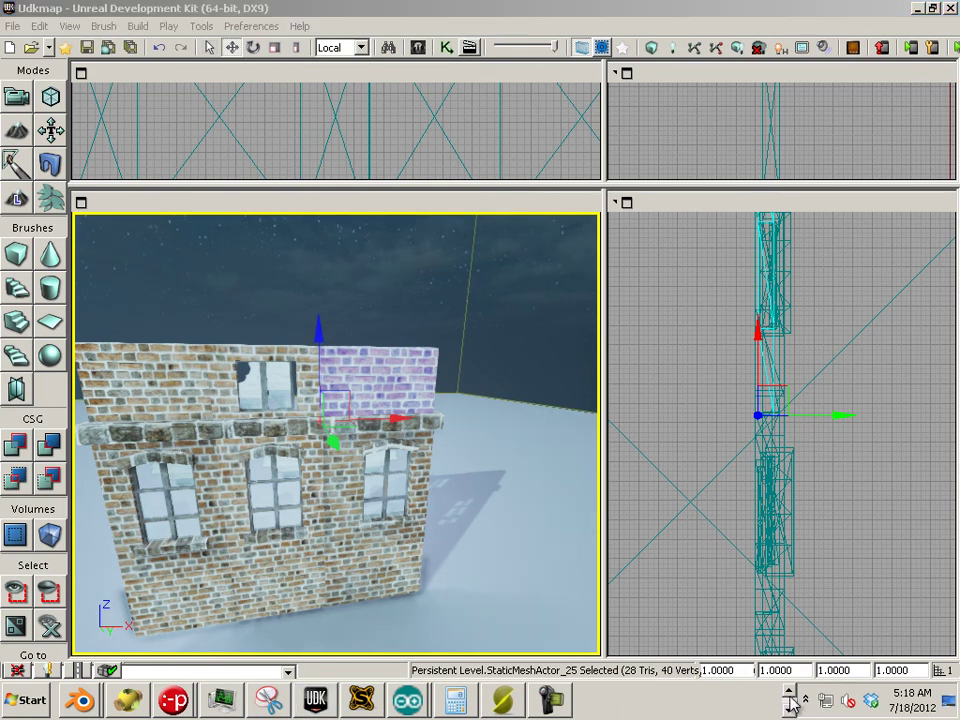
click(500, 700)
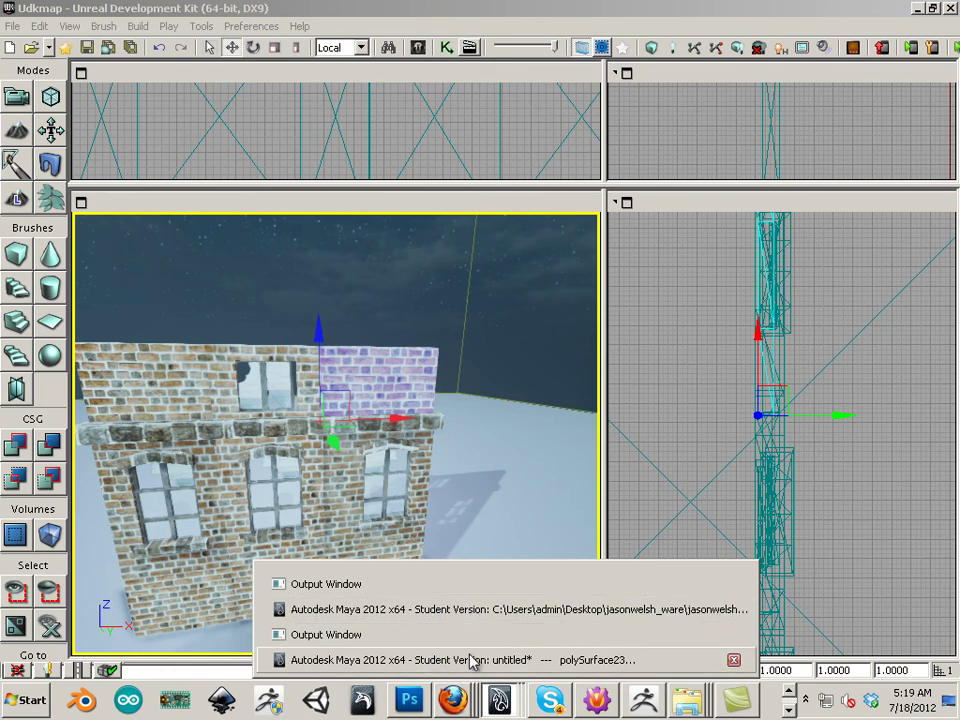
click(476, 607)
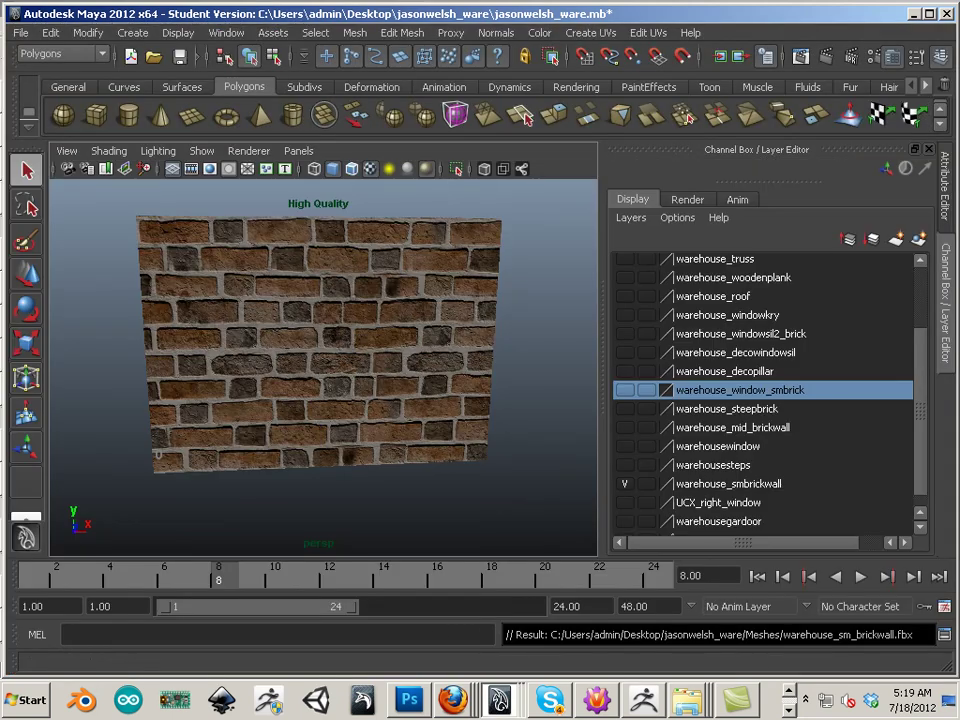
click(625, 484)
click(625, 484)
click(625, 428)
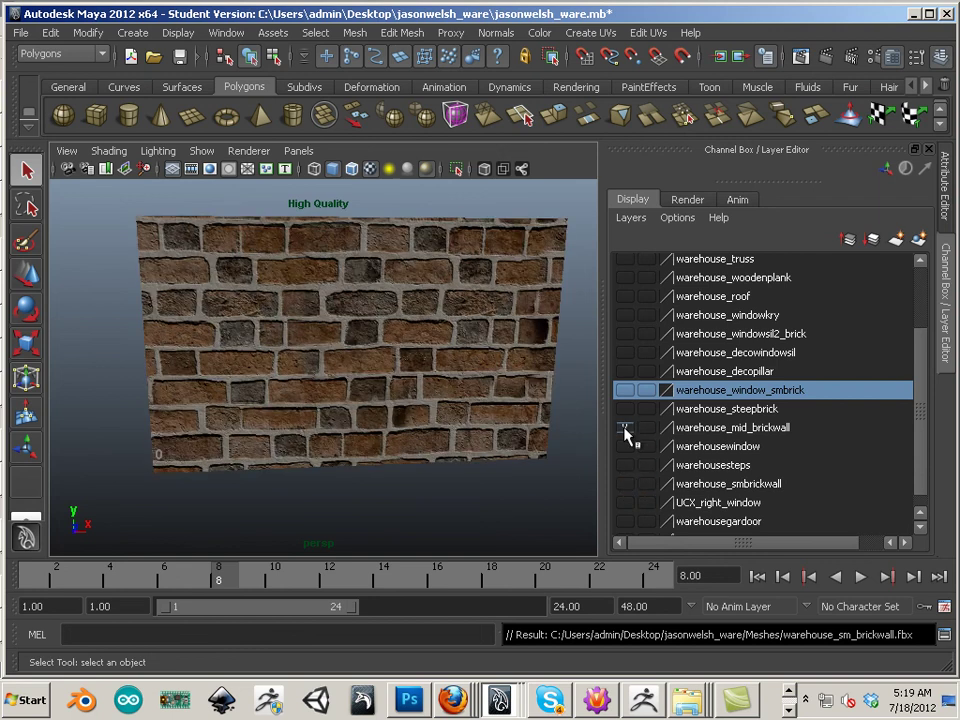
click(625, 391)
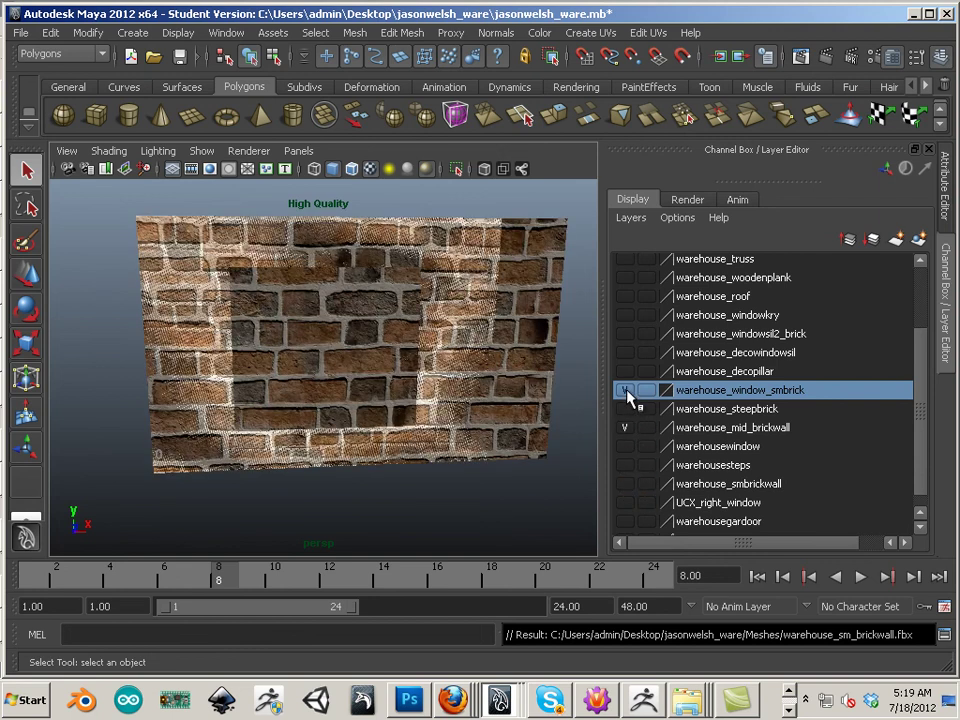
Move the mid brick wall along X to about 82.14 cm so it sits against the window wall's right edge.
click(524, 409)
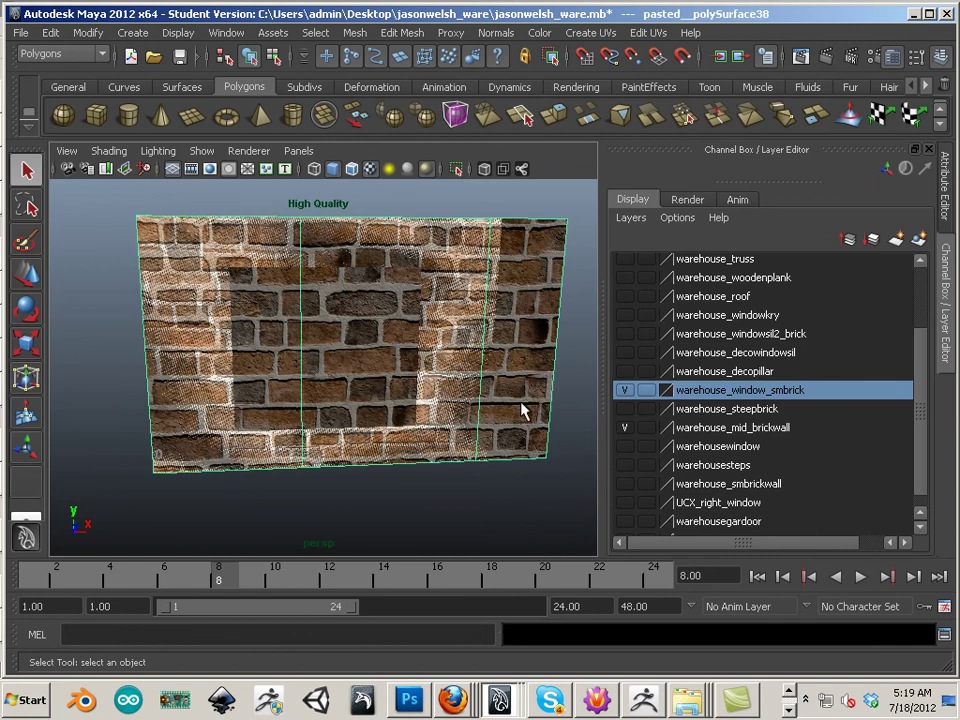
click(27, 275)
drag(224, 456, 538, 484)
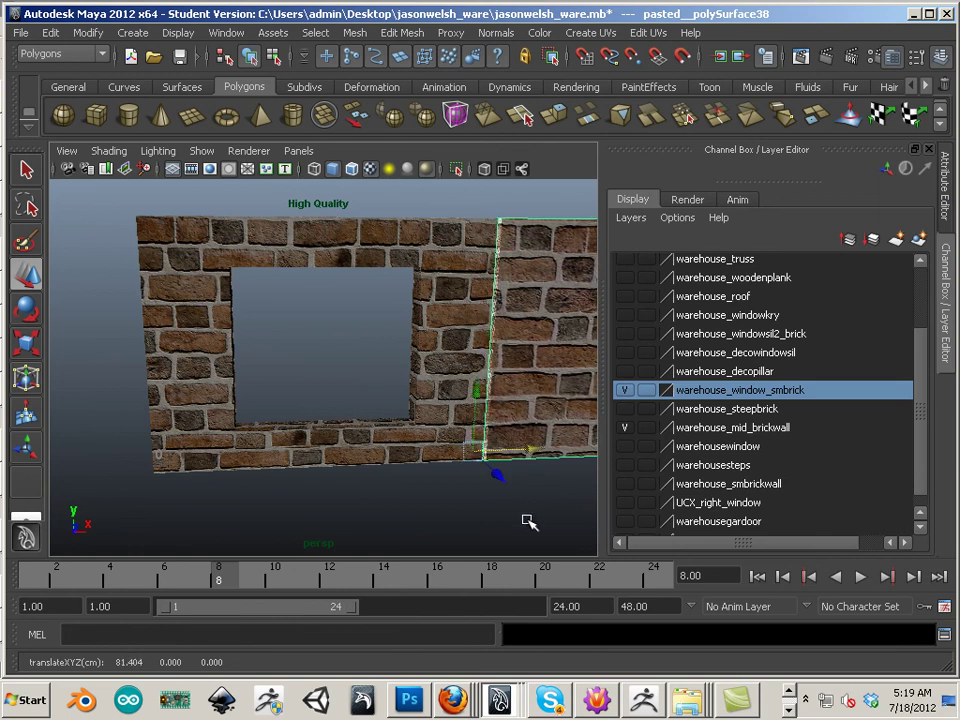
click(510, 529)
alt+middle_drag(510, 529, 326, 534)
click(358, 453)
drag(326, 462, 306, 468)
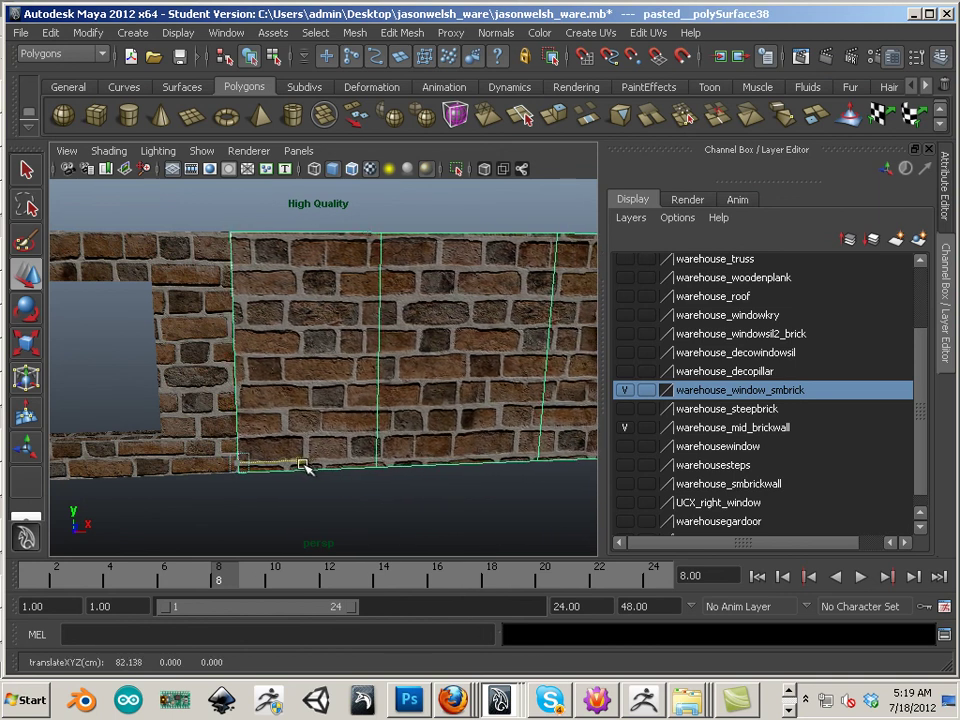